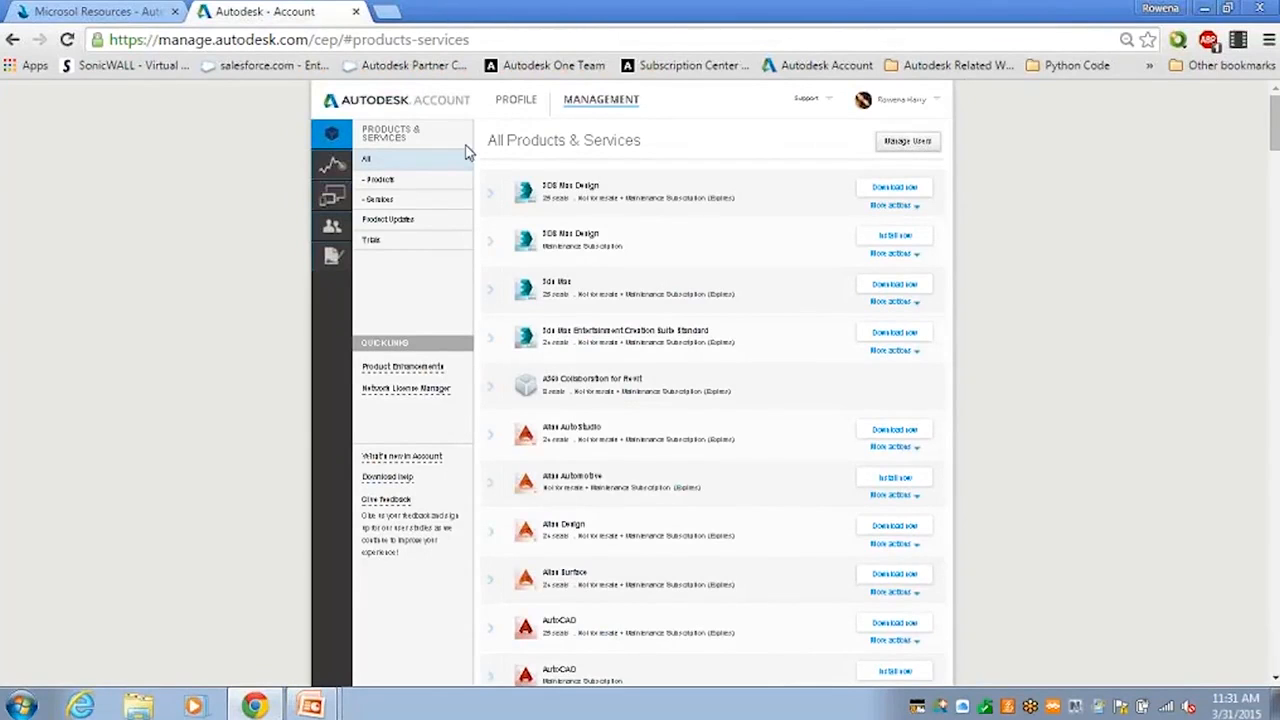
Open the account profile for editing and review its personal, address, phone and professional information fields.
{"action": "left_click", "coordinate": [510, 103]}
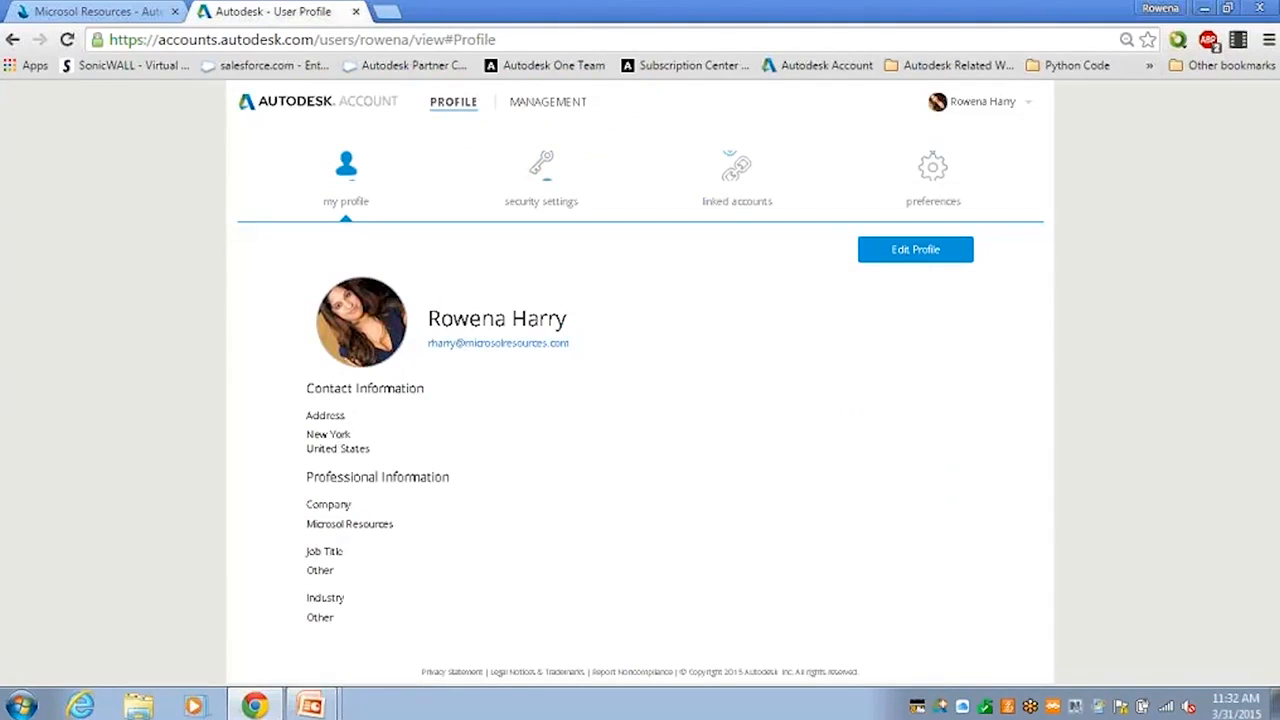
{"action": "left_click", "coordinate": [888, 256]}
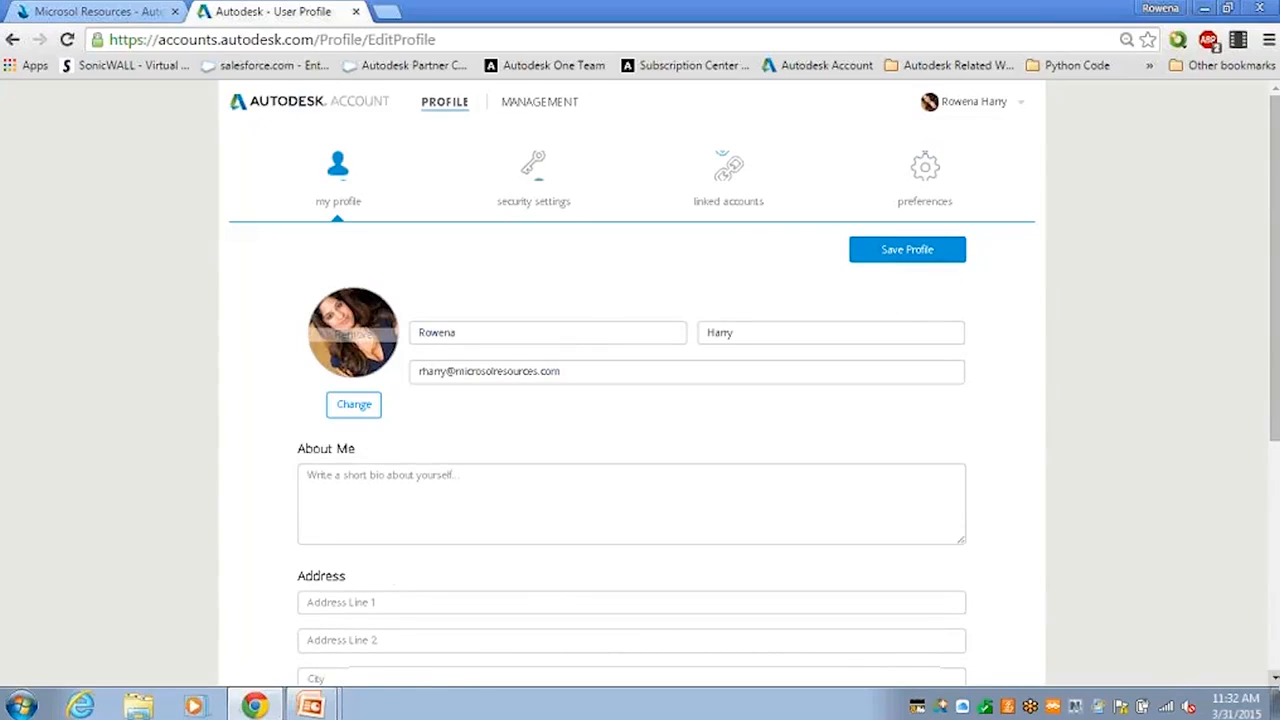
{"action": "scroll", "coordinate": [640, 400], "scroll_direction": "down", "scroll_amount": 4}
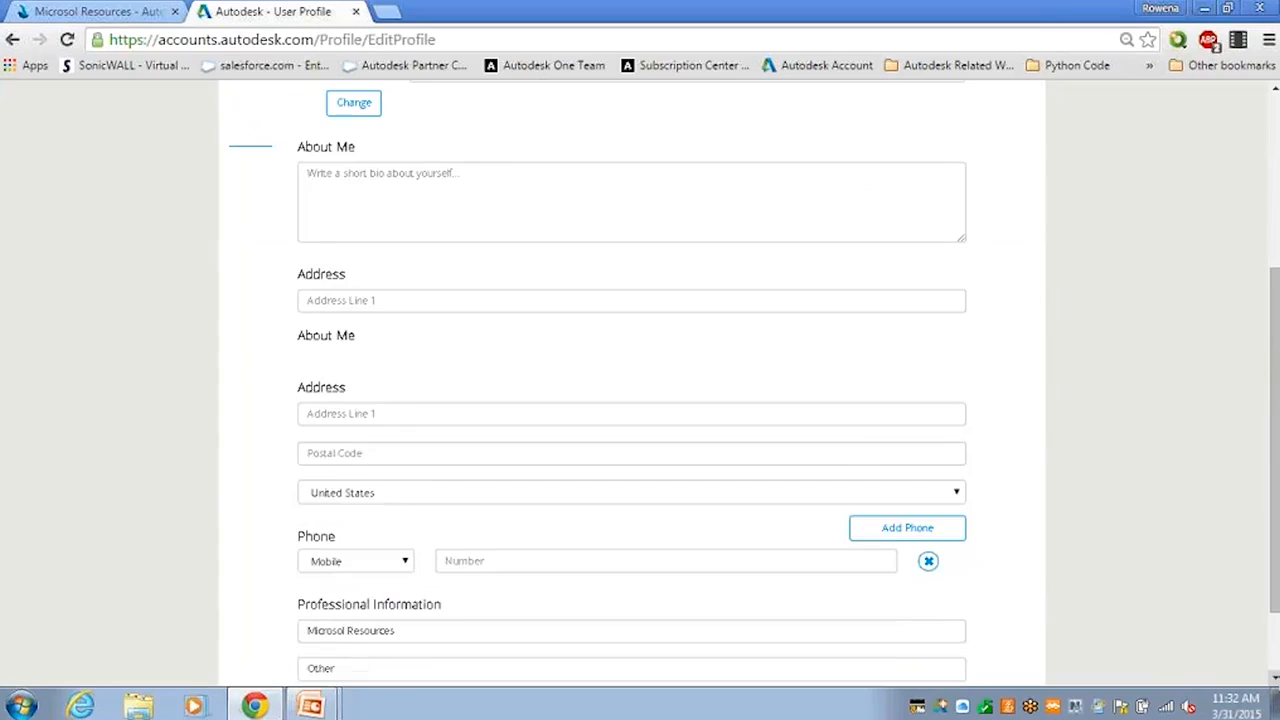
{"action": "left_click_drag", "start_coordinate": [1276, 400], "coordinate": [1276, 458]}
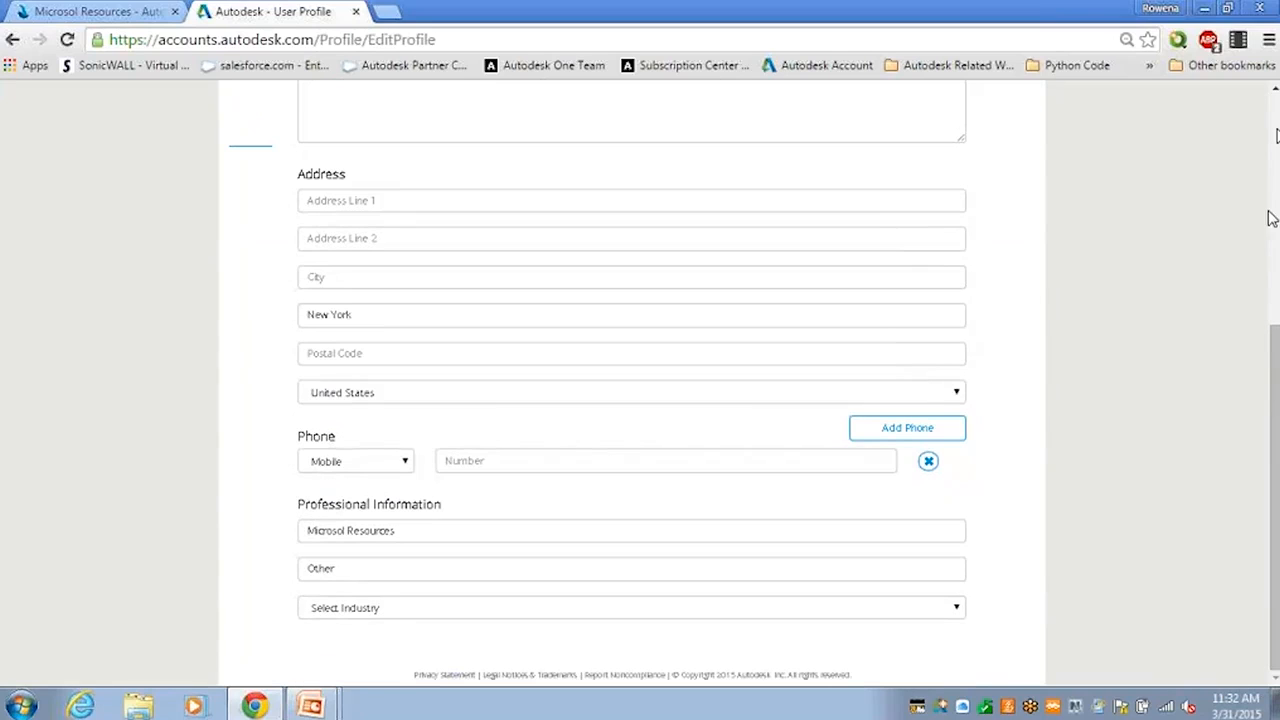
{"action": "left_click", "coordinate": [1276, 130]}
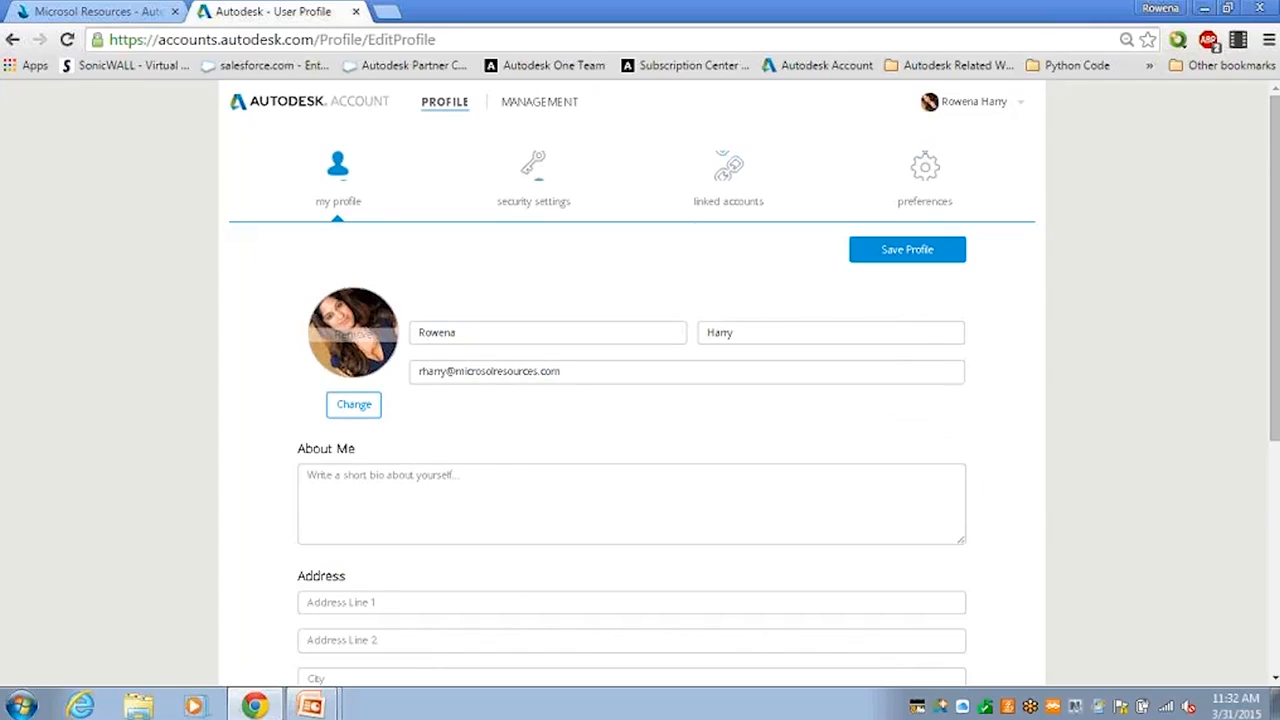
Review the profile's security settings and its linked social accounts.
{"action": "left_click", "coordinate": [539, 202]}
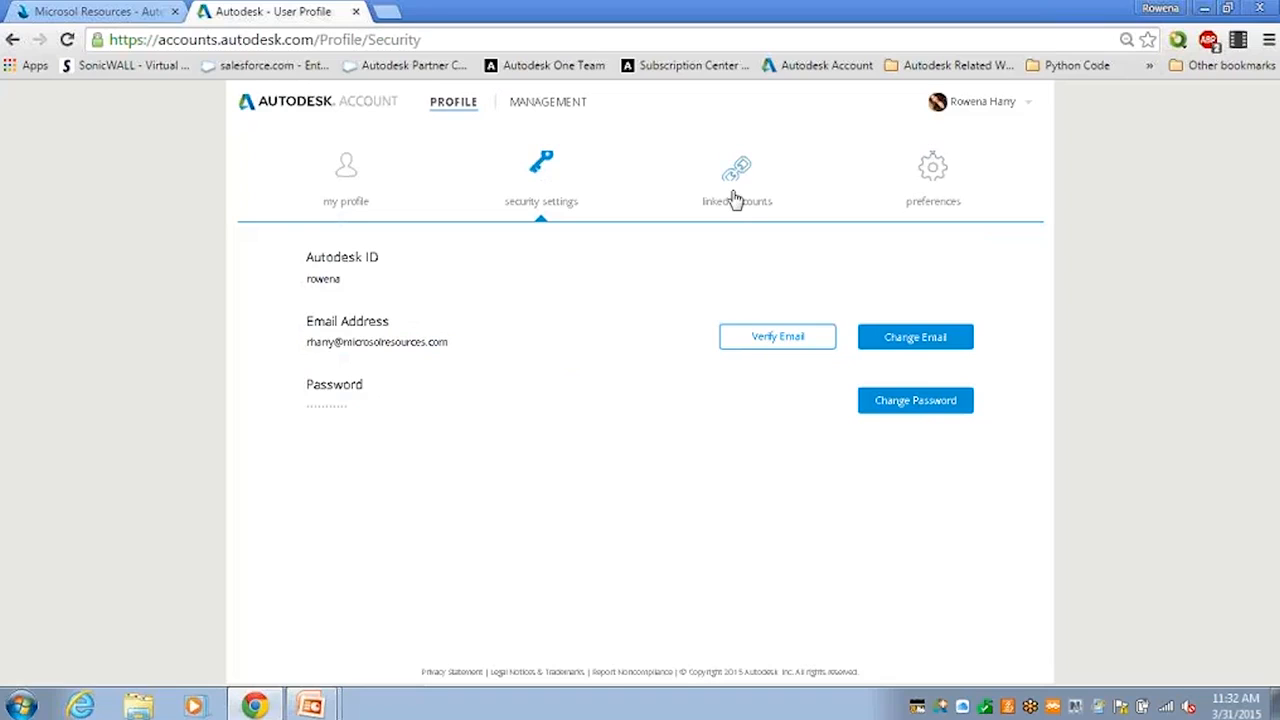
{"action": "left_click", "coordinate": [735, 199]}
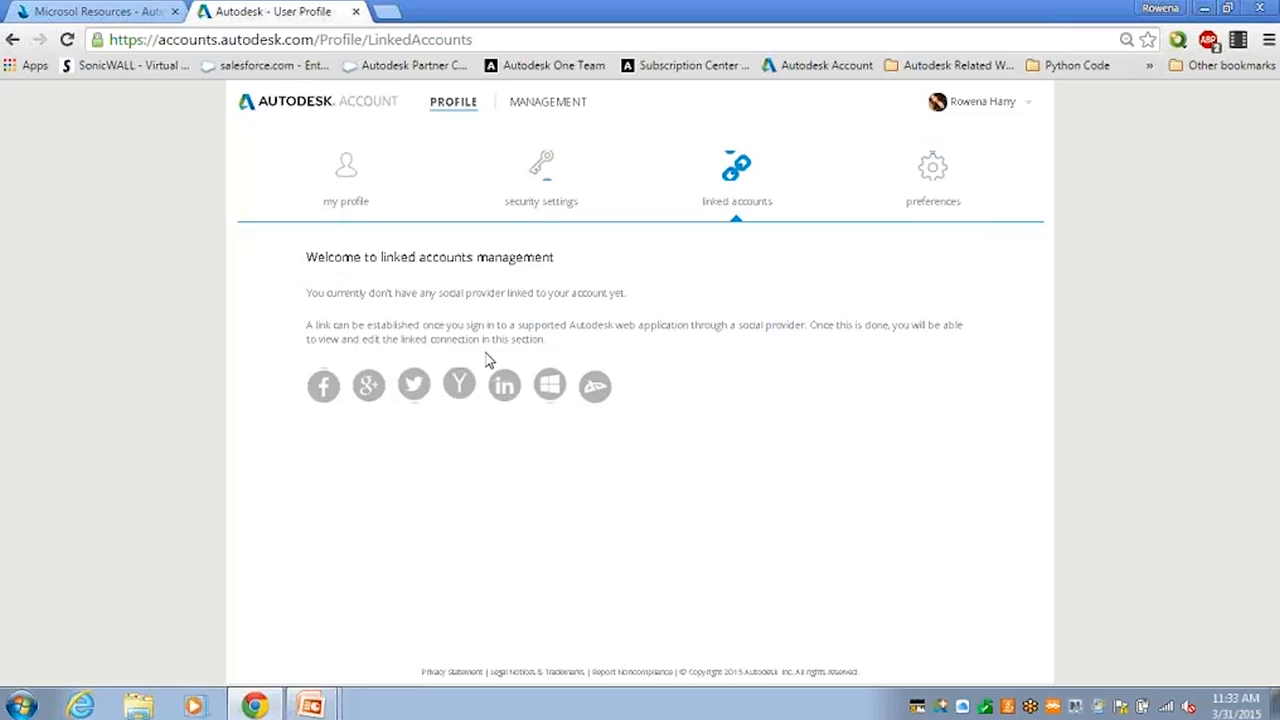
Open the language preference for editing and view the list of available languages, leaving English selected.
{"action": "left_click", "coordinate": [921, 207]}
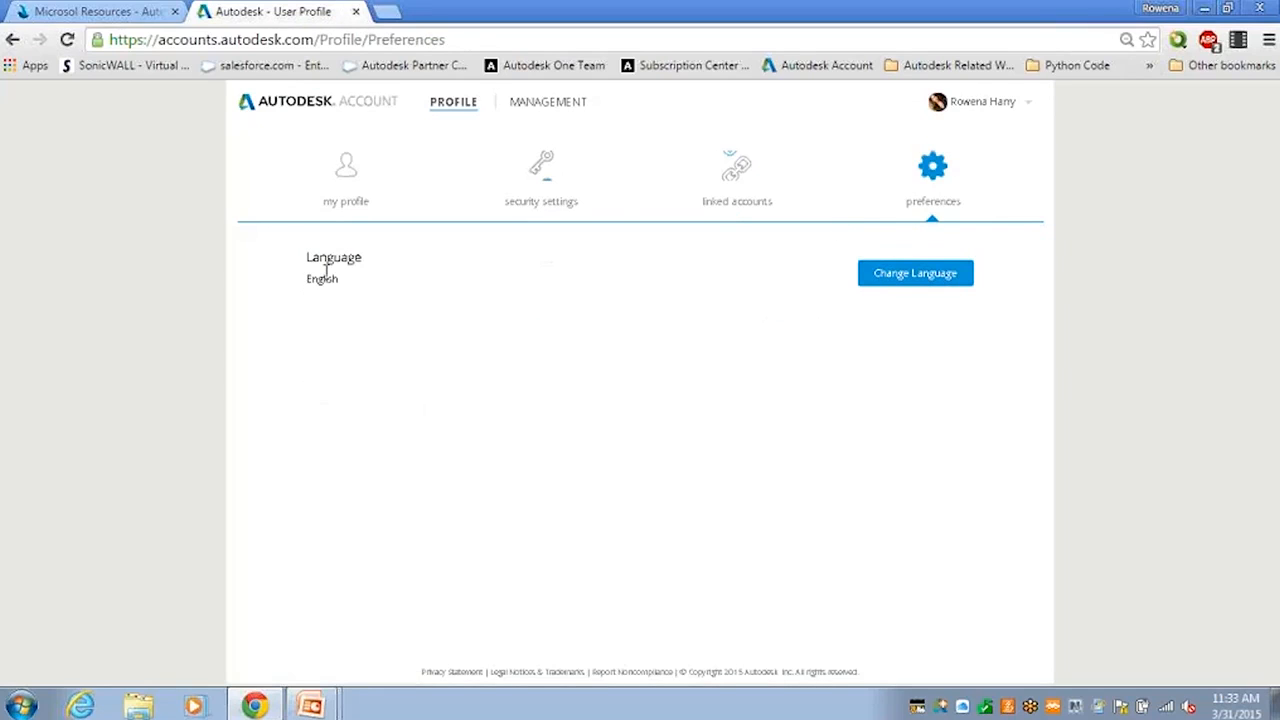
{"action": "left_click", "coordinate": [905, 280]}
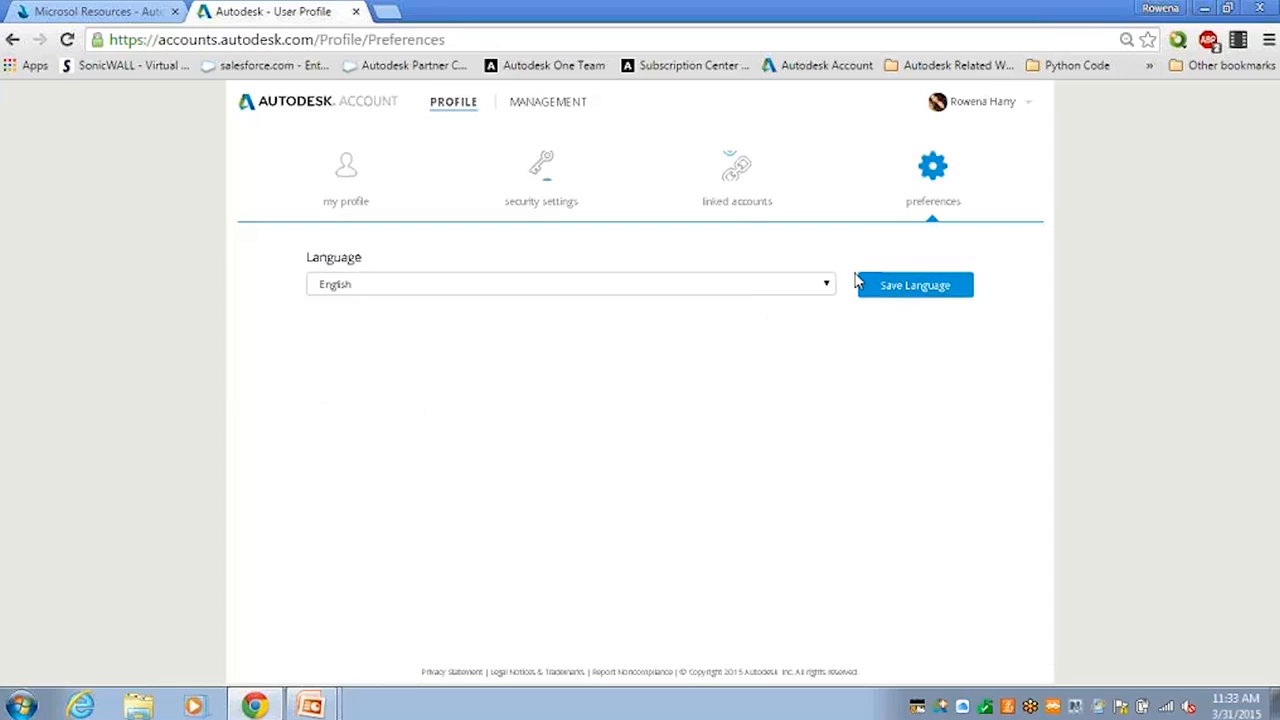
{"action": "left_click", "coordinate": [828, 286]}
{"action": "left_click", "coordinate": [828, 287]}
{"action": "left_click", "coordinate": [829, 288]}
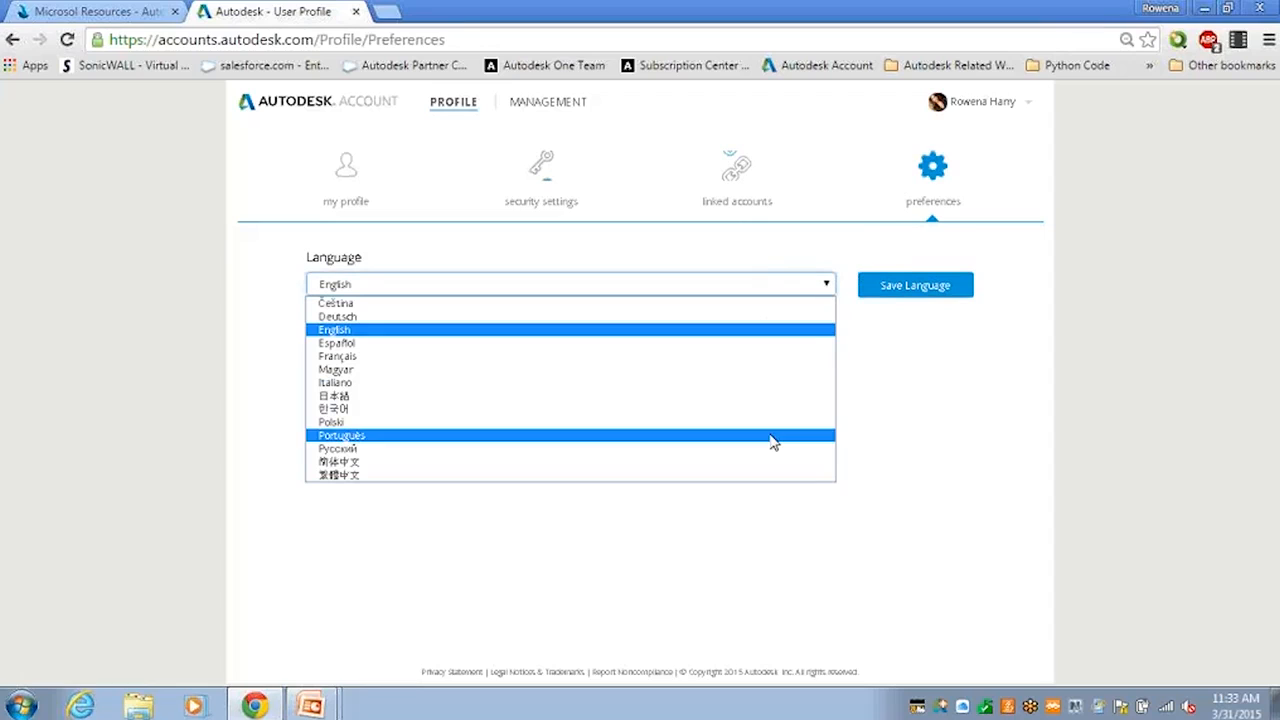
{"action": "left_click", "coordinate": [748, 268]}
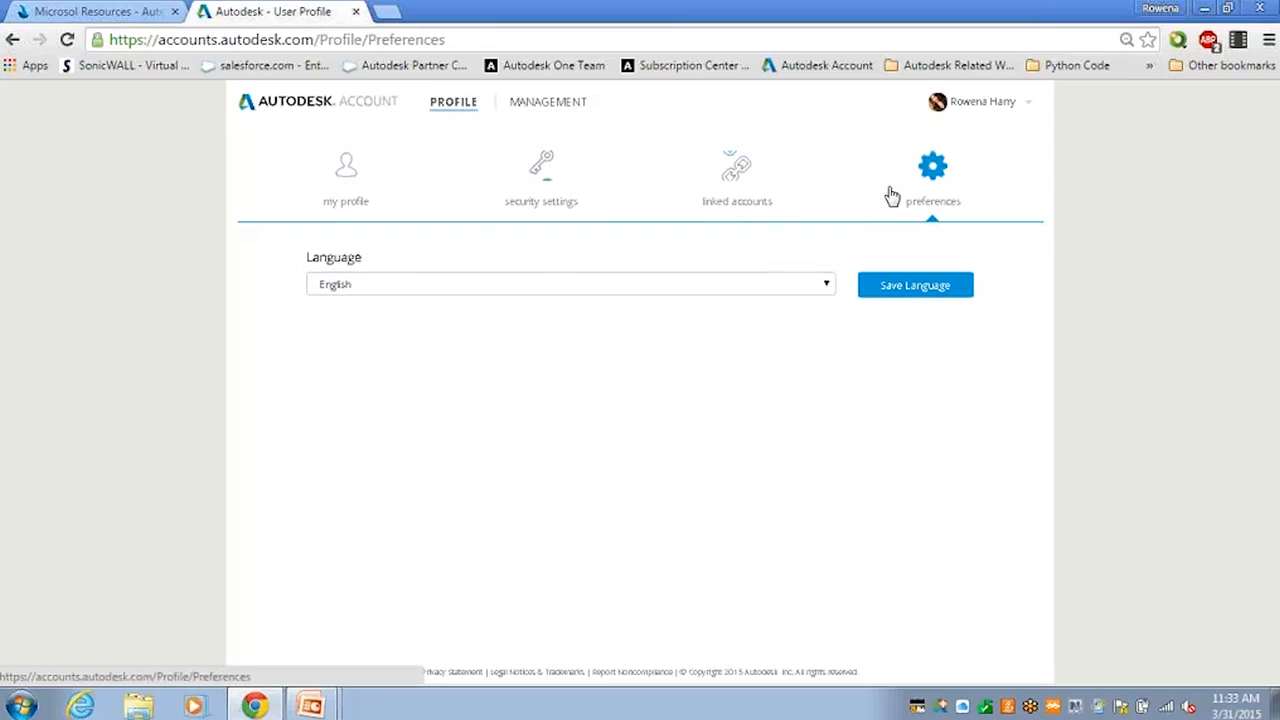
Browse the products and services lists in the account management area, finishing on the products list.
{"action": "left_click", "coordinate": [561, 109]}
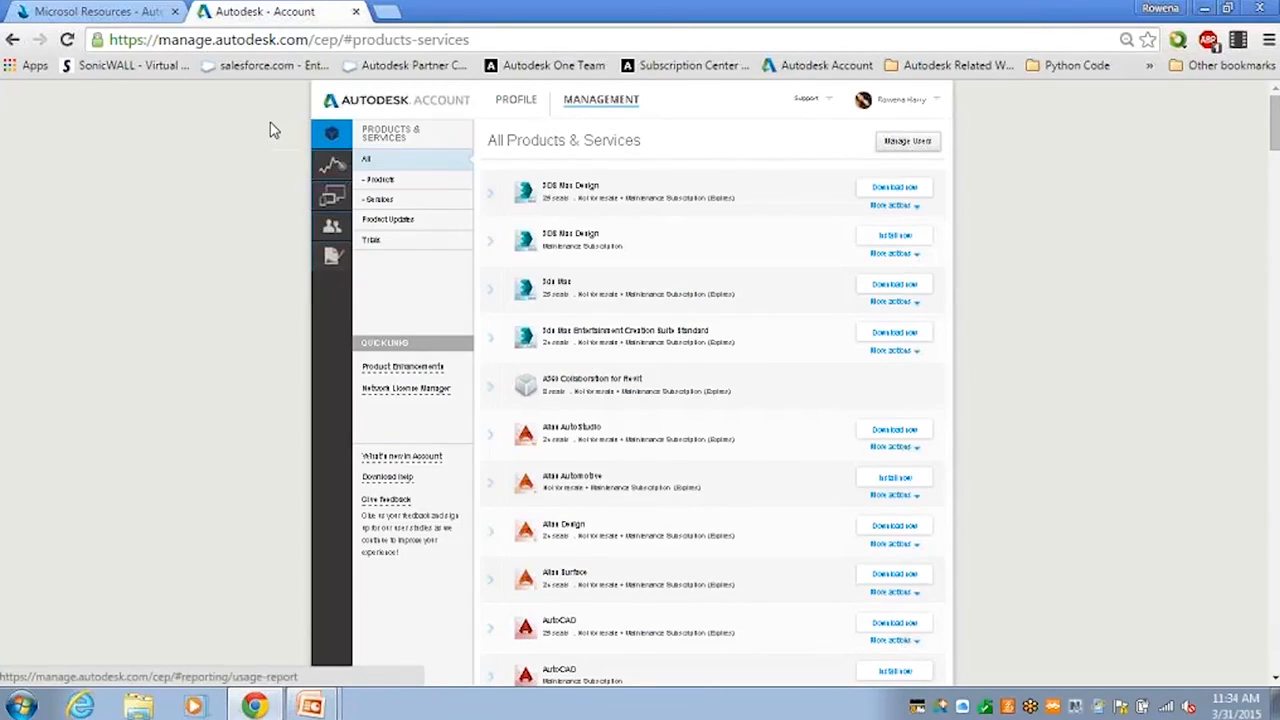
{"action": "left_click", "coordinate": [384, 181]}
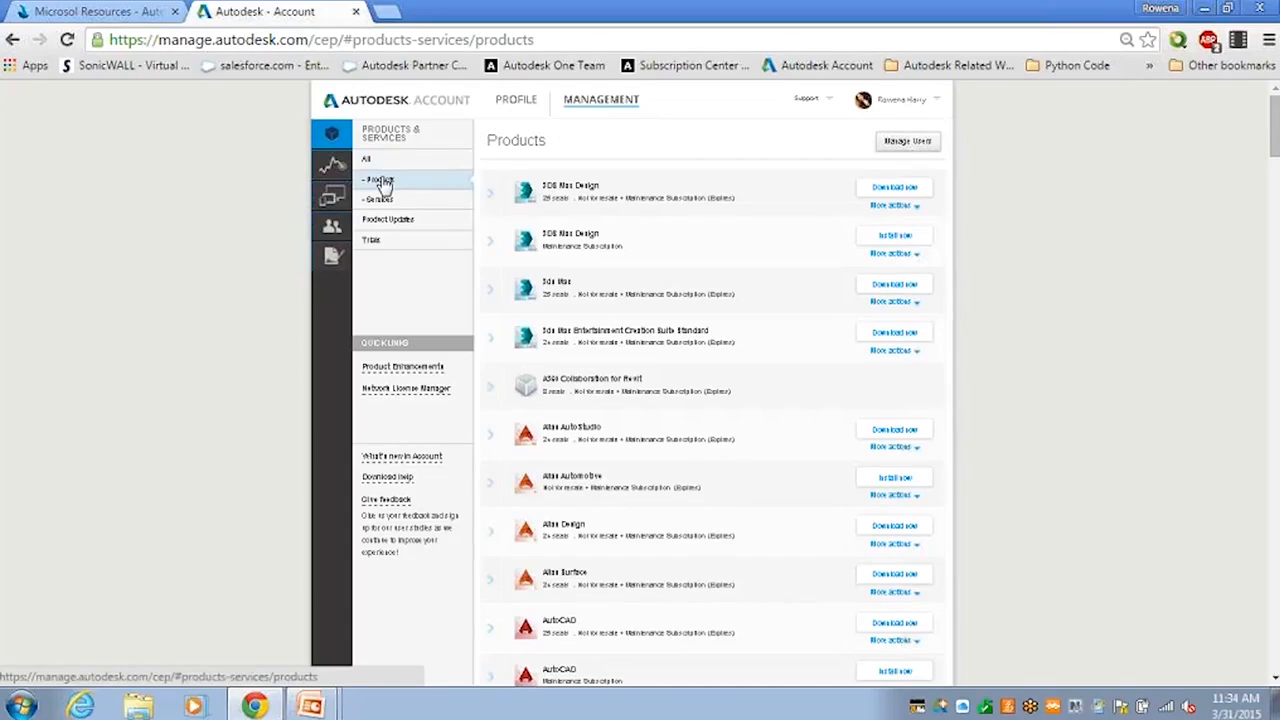
{"action": "left_click", "coordinate": [384, 201]}
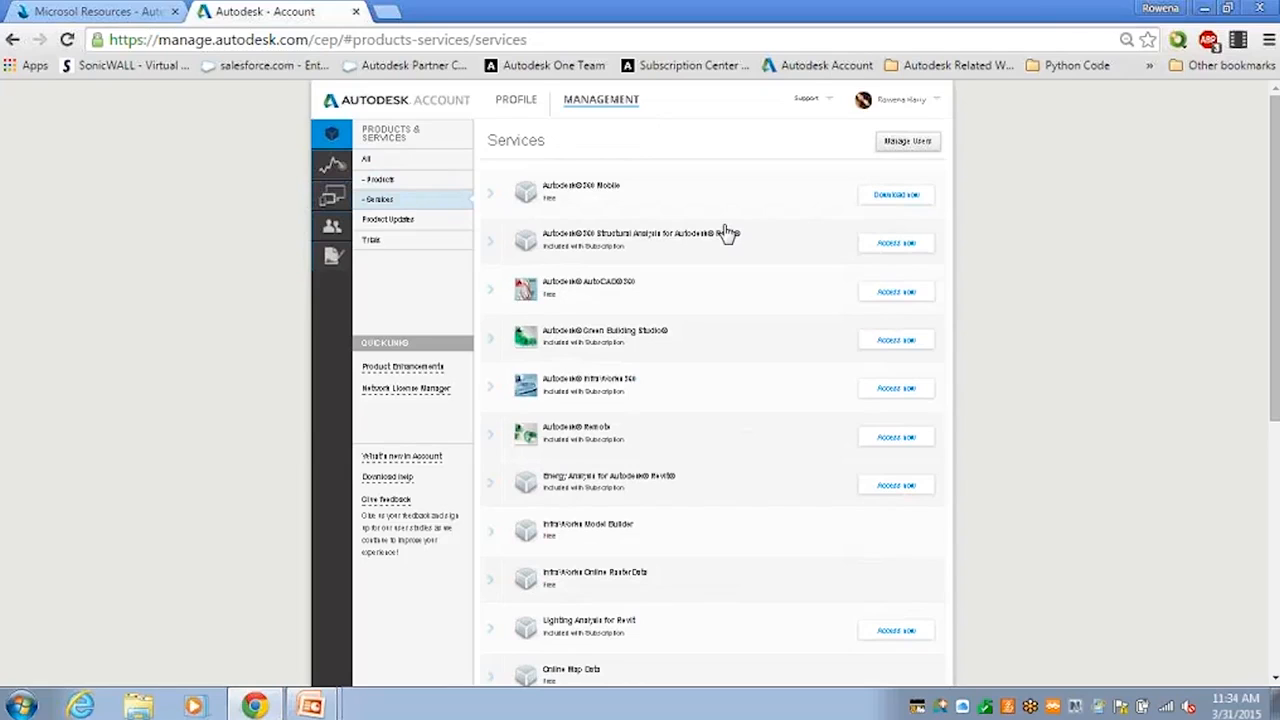
{"action": "left_click", "coordinate": [435, 186]}
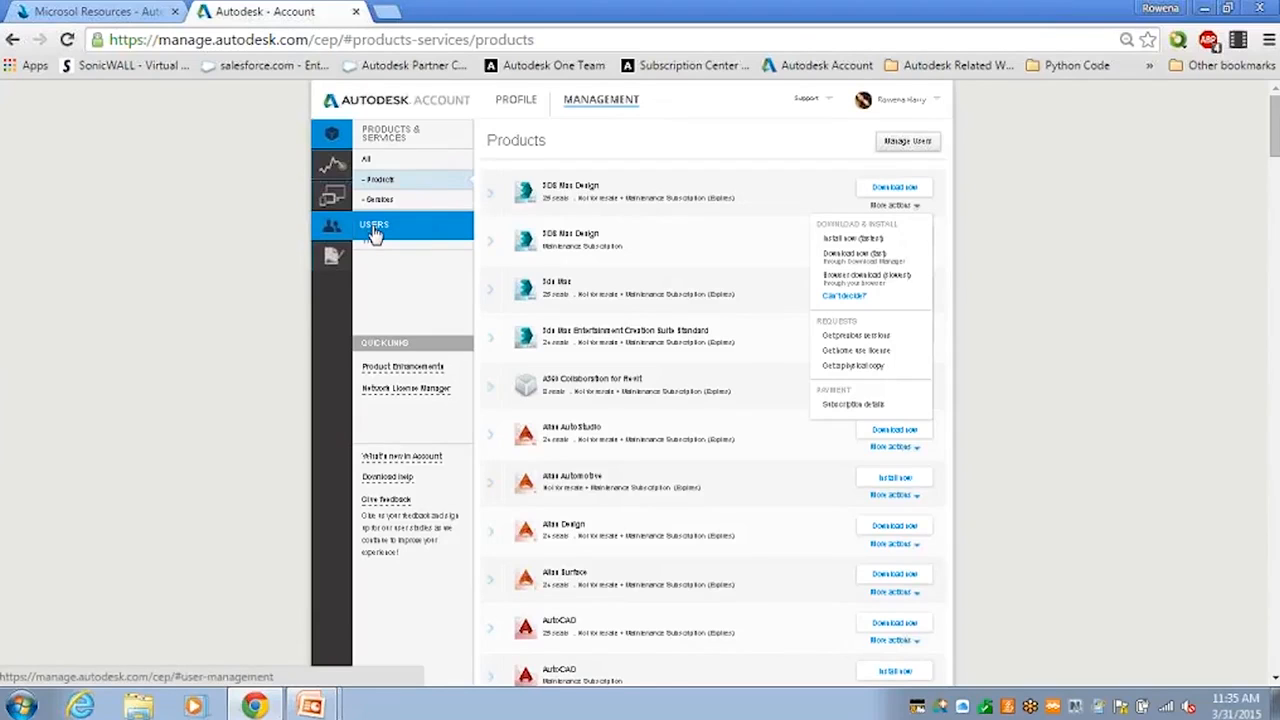
Add a new user in user management with the person's email, first name and last name, and continue to assigning access.
{"action": "left_click", "coordinate": [374, 232]}
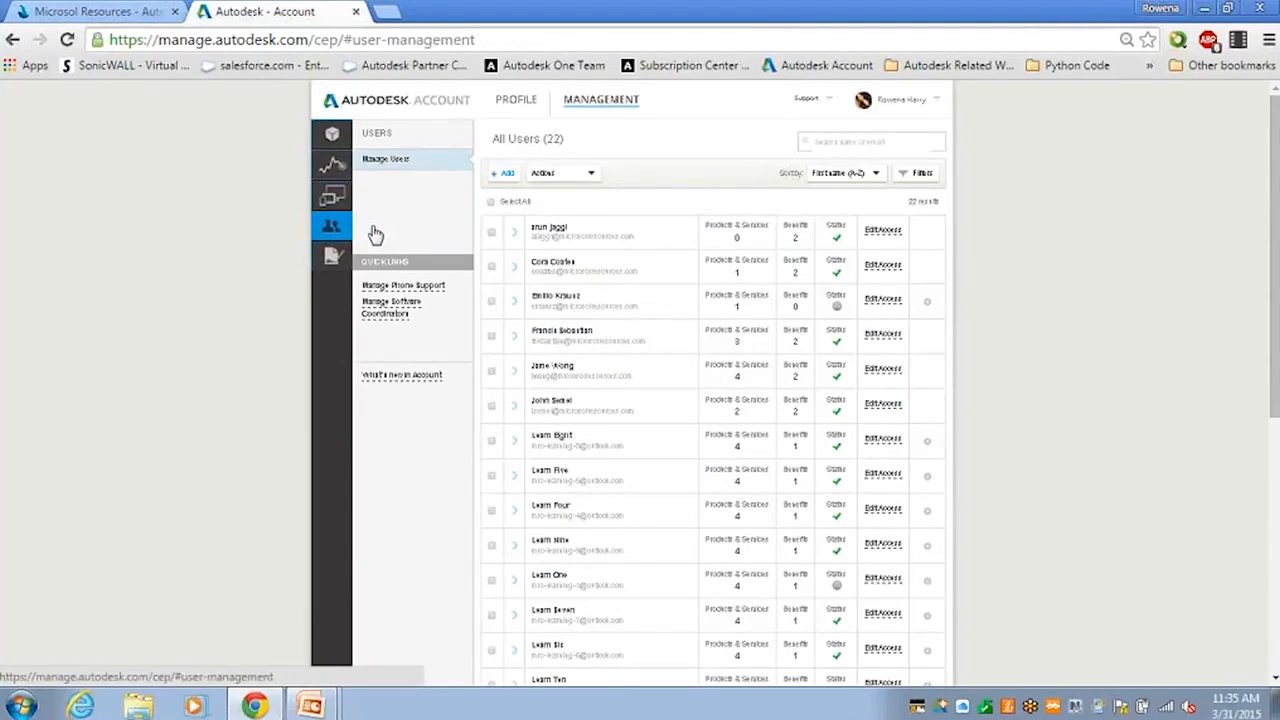
{"action": "left_click", "coordinate": [510, 180]}
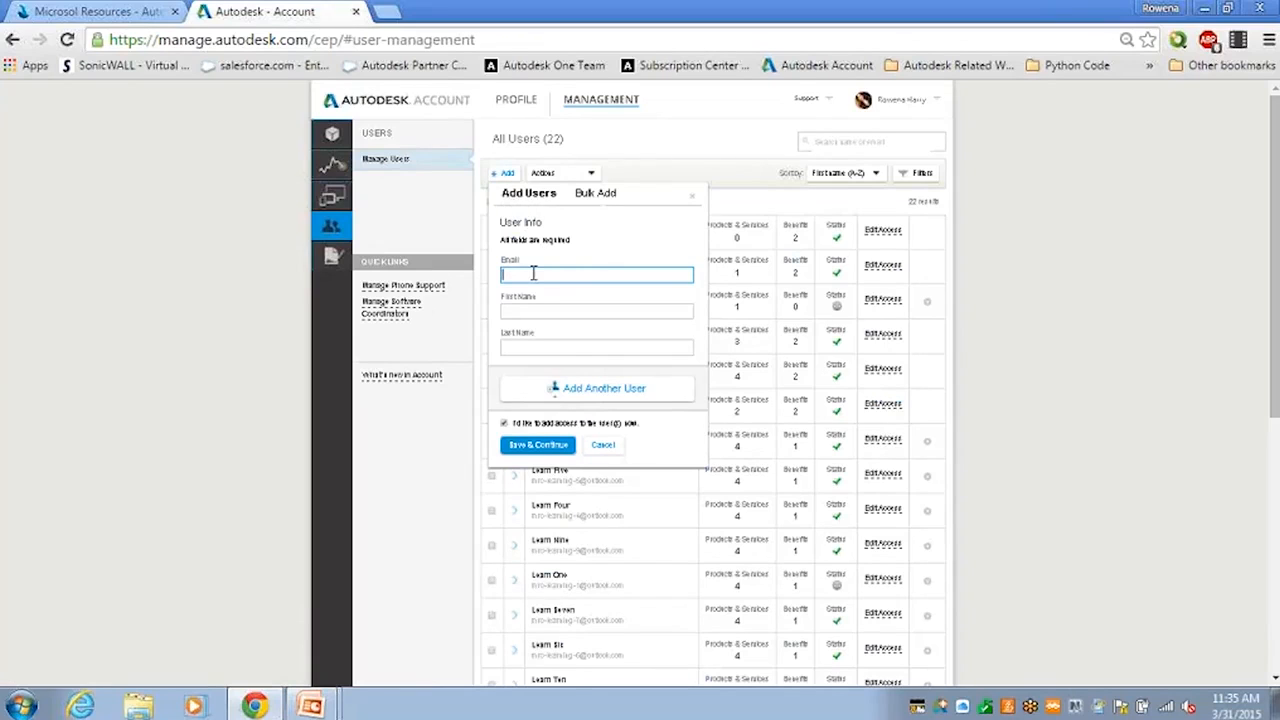
{"action": "key", "text": "Tab"}
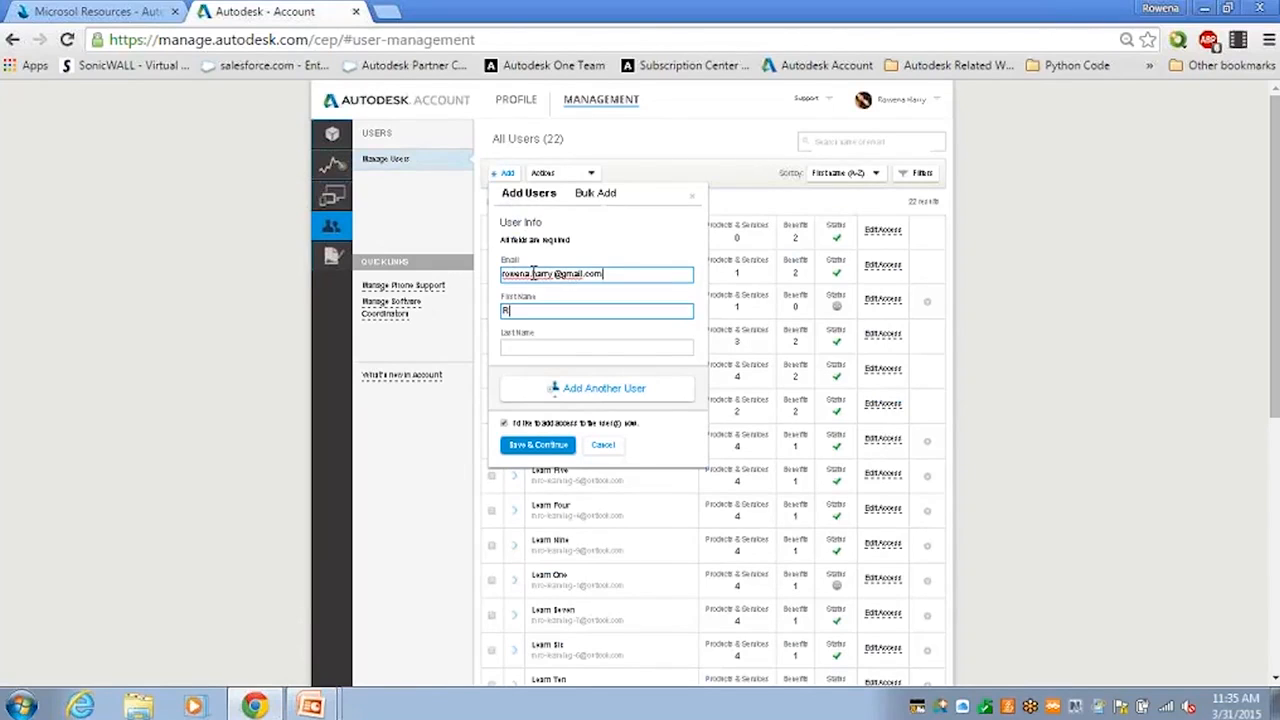
{"action": "key", "text": "Tab"}
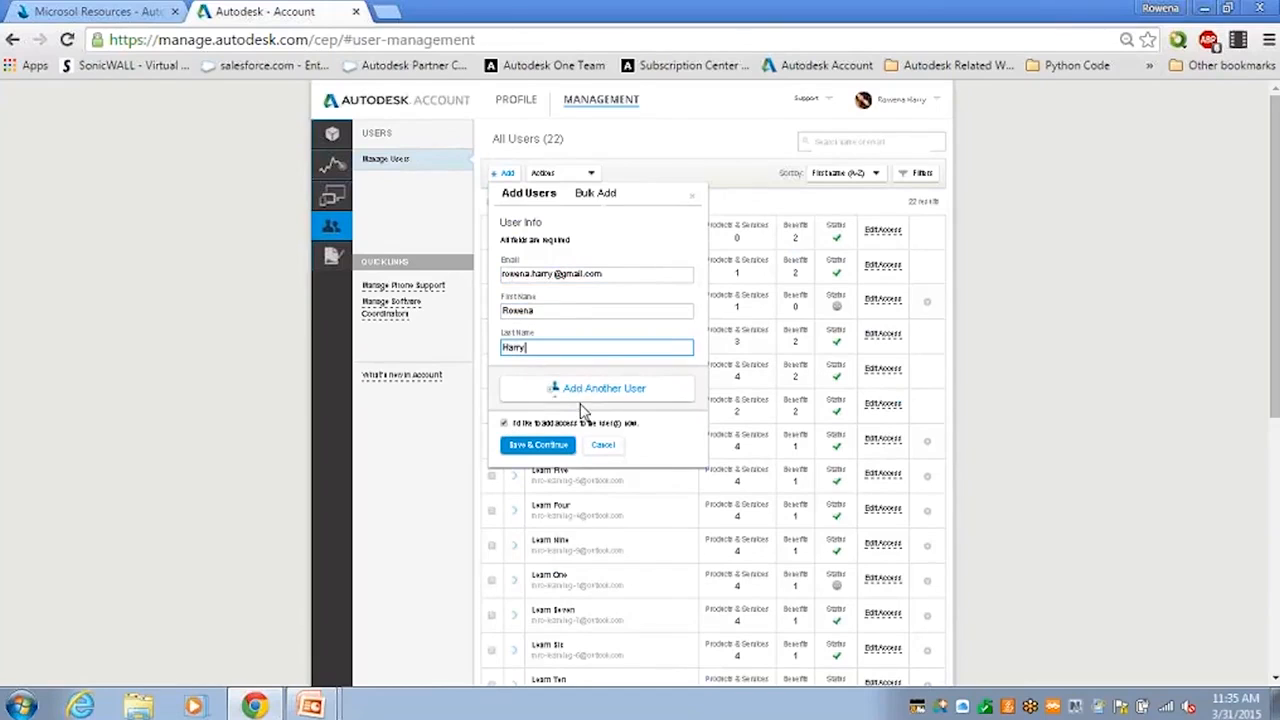
{"action": "left_click", "coordinate": [515, 452]}
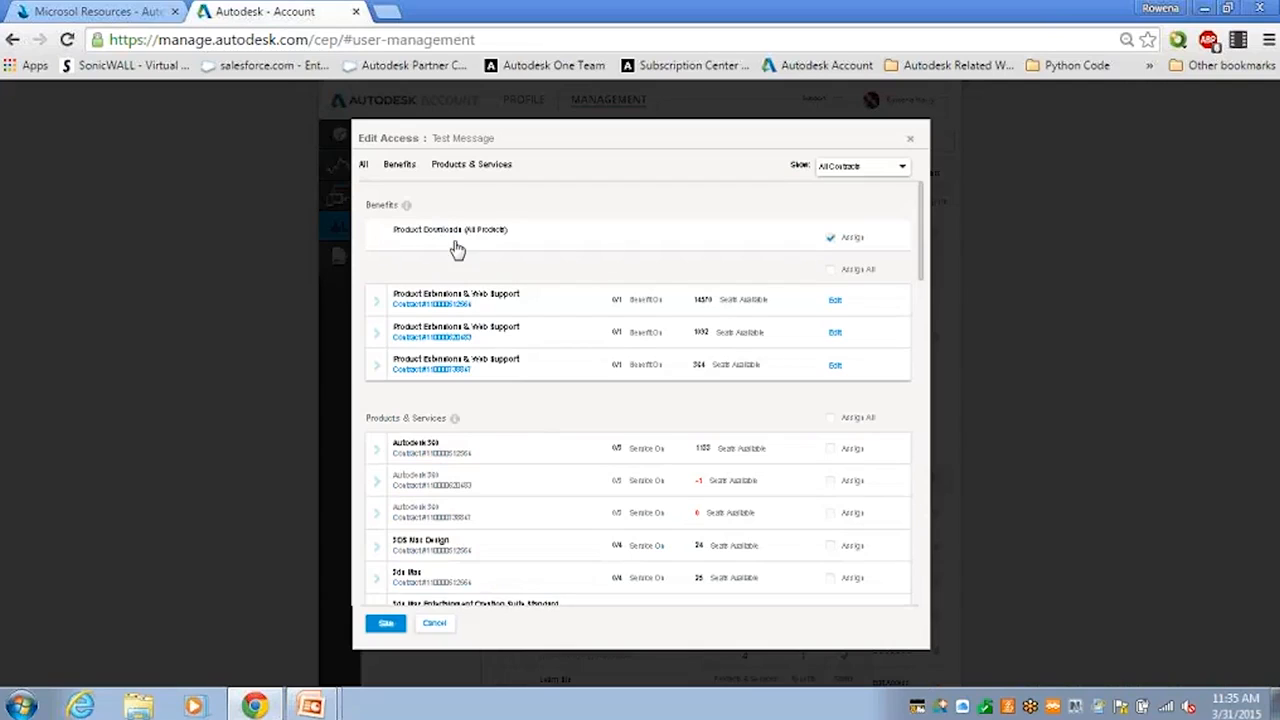
Try assigning the Autodesk Remote service under the first Autodesk 360 entry and assigning all products and services at once.
{"action": "left_click", "coordinate": [377, 452]}
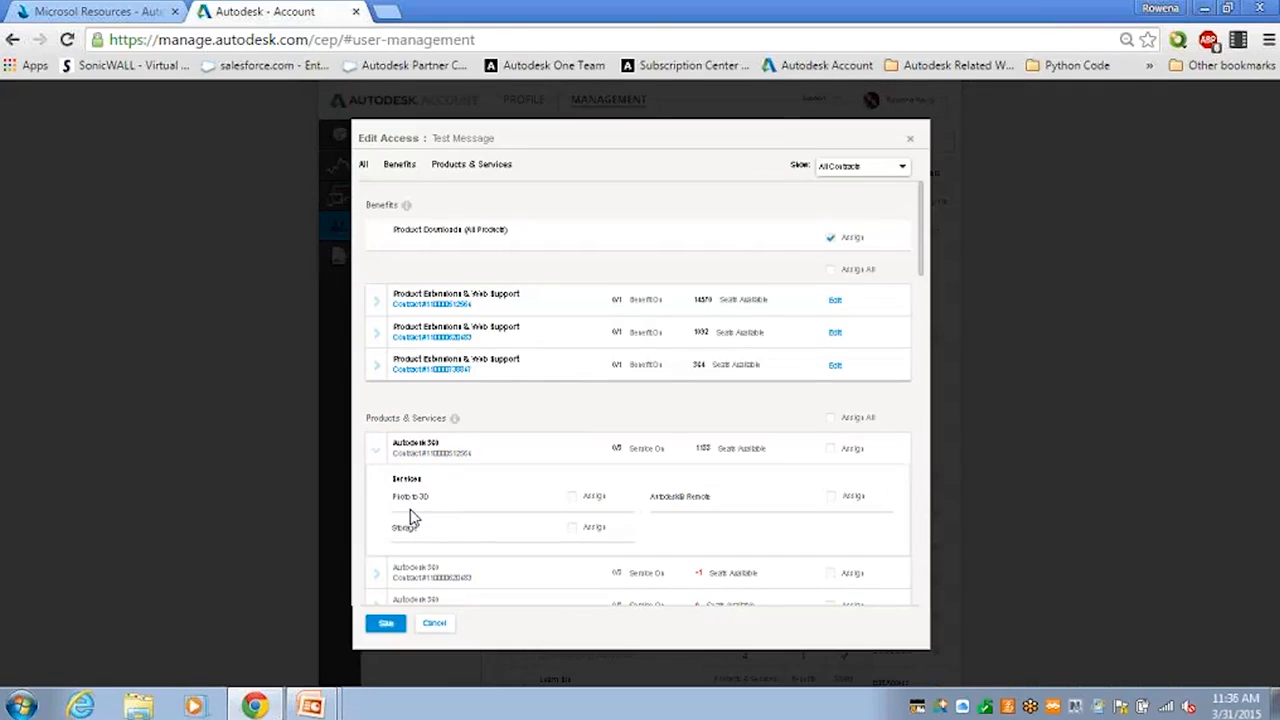
{"action": "left_click", "coordinate": [833, 496]}
{"action": "left_click", "coordinate": [833, 498]}
{"action": "left_click", "coordinate": [832, 420]}
{"action": "left_click", "coordinate": [832, 420]}
{"action": "left_click", "coordinate": [832, 420]}
{"action": "left_click", "coordinate": [375, 453]}
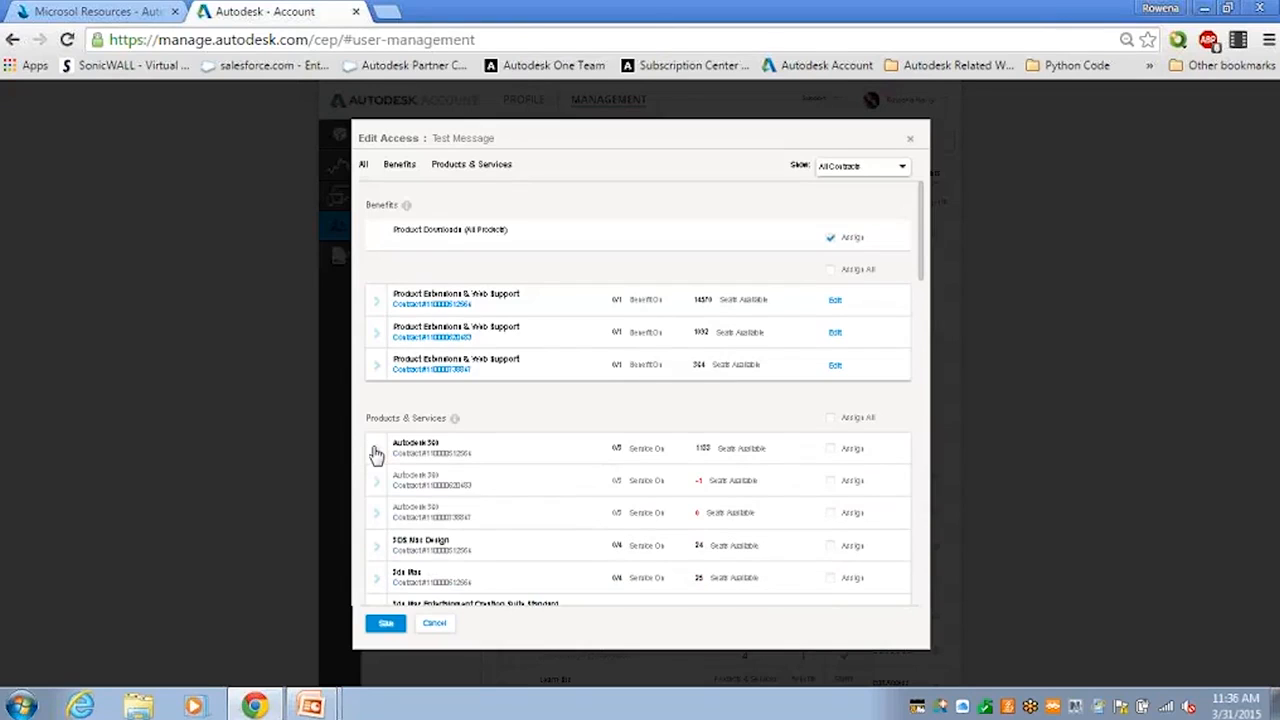
Display the individual services included in the first Building Design Suite Ultimate entry of the new user's access settings.
{"action": "left_click_drag", "start_coordinate": [922, 276], "coordinate": [925, 393]}
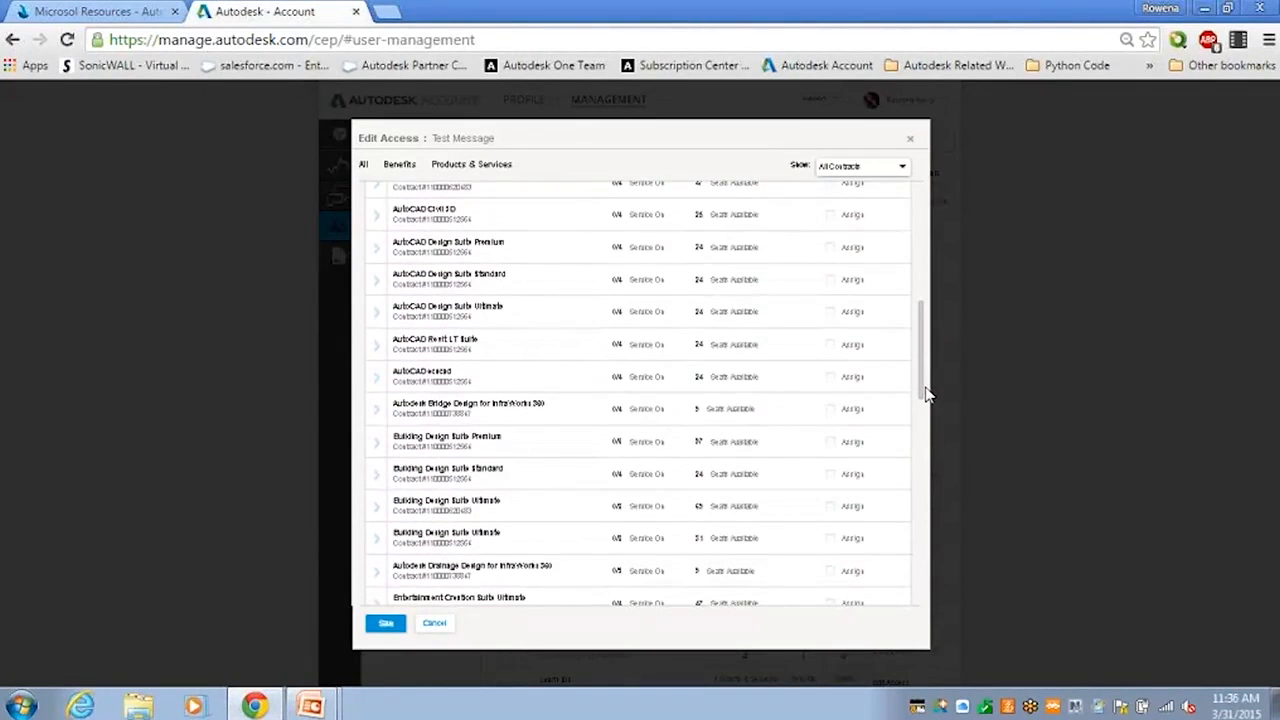
{"action": "left_click_drag", "start_coordinate": [924, 394], "coordinate": [923, 413]}
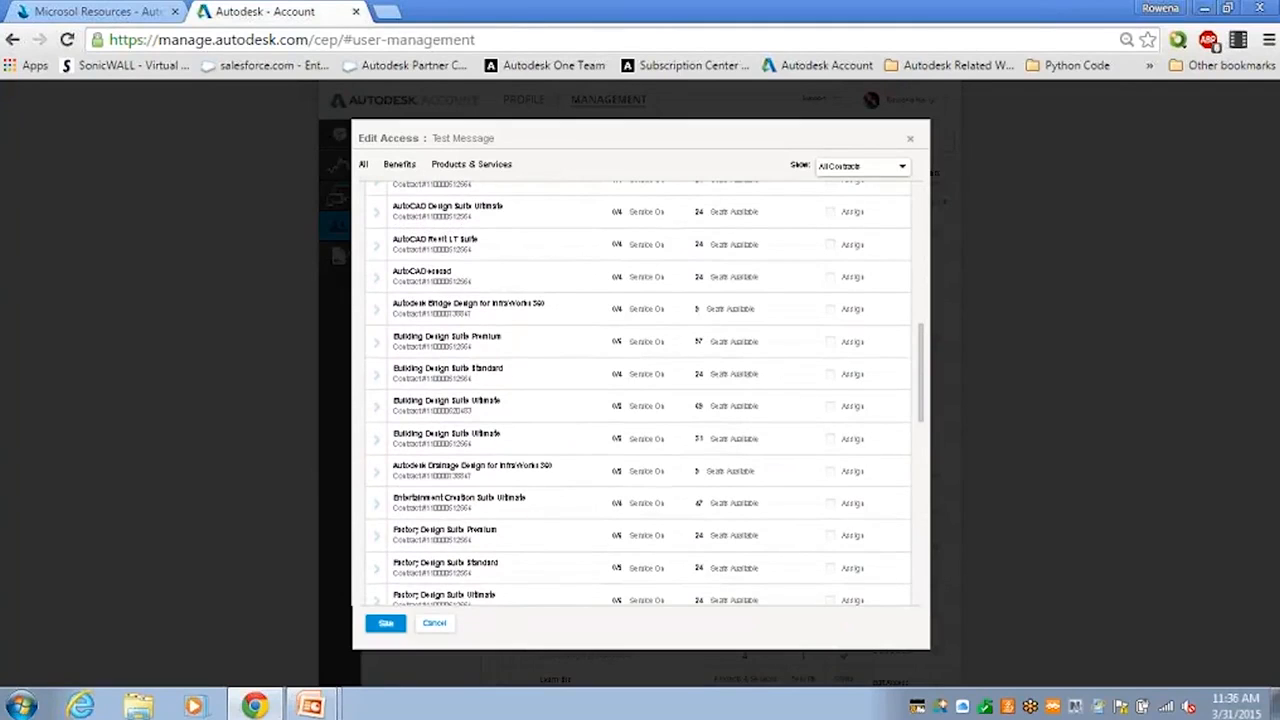
{"action": "left_click", "coordinate": [377, 412]}
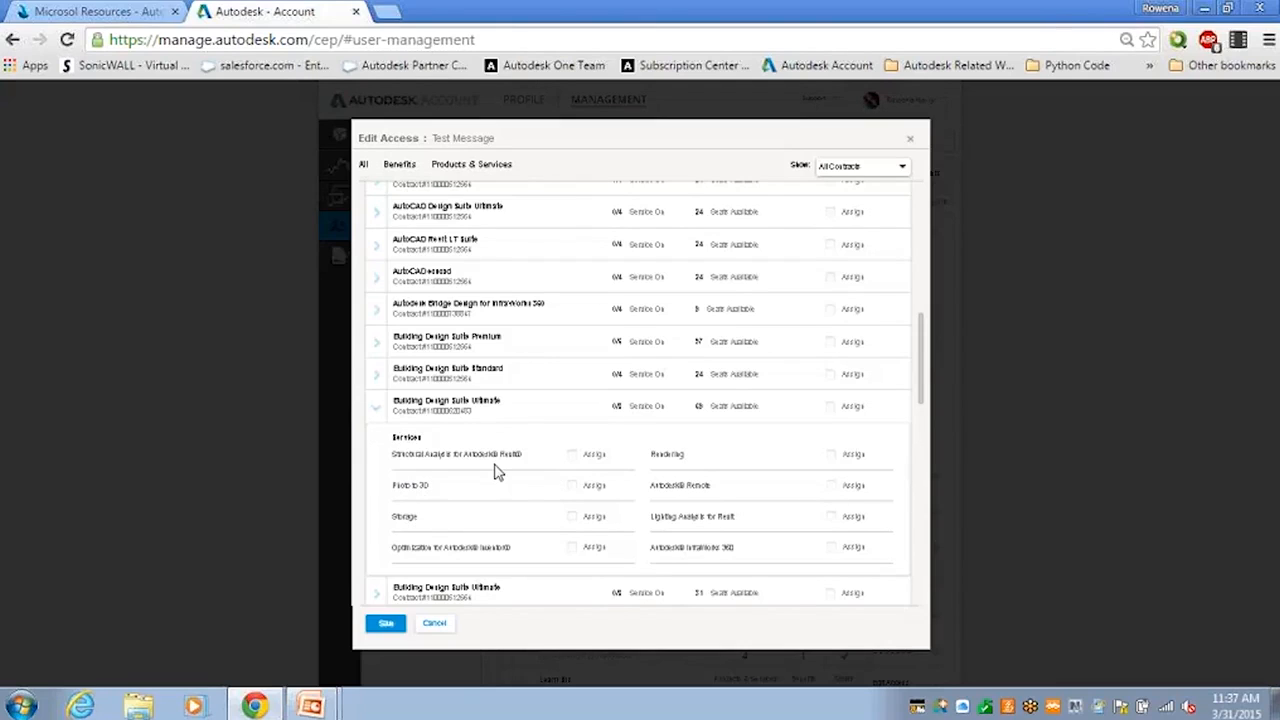
Try assigning the entire first Building Design Suite Ultimate entry and its Rendering service on its own.
{"action": "left_click", "coordinate": [835, 410]}
{"action": "left_click", "coordinate": [834, 410]}
{"action": "left_click", "coordinate": [831, 408]}
{"action": "left_click", "coordinate": [832, 456]}
{"action": "left_click", "coordinate": [834, 456]}
Assign the first Building Design Suite Ultimate entry with all its services to the new user and save the access.
{"action": "left_click", "coordinate": [379, 413]}
{"action": "left_click", "coordinate": [379, 413]}
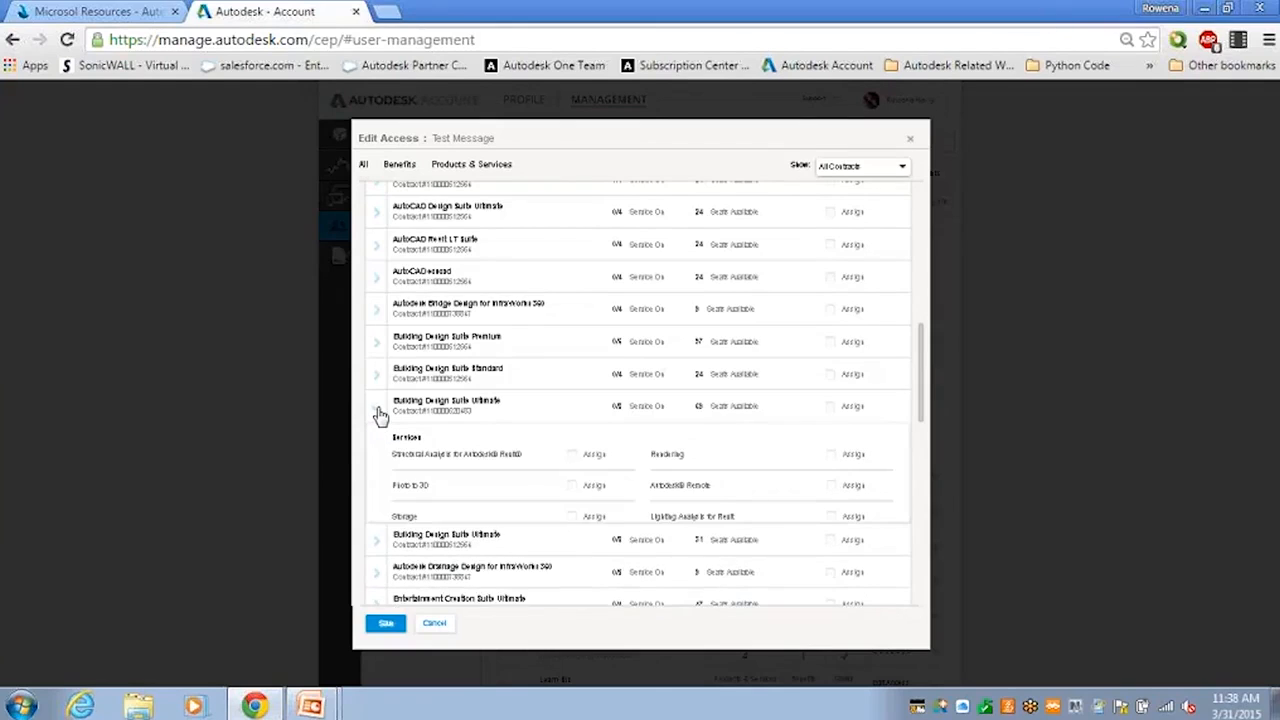
{"action": "left_click", "coordinate": [832, 409]}
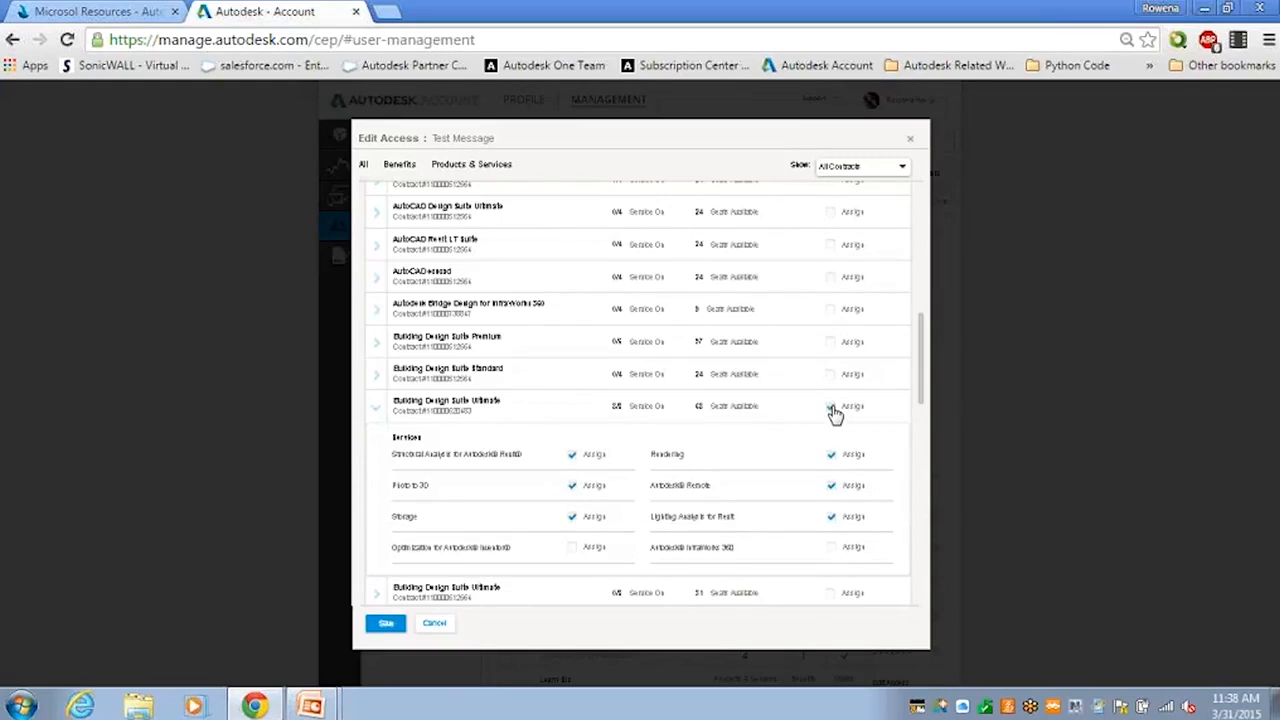
{"action": "left_click", "coordinate": [386, 625]}
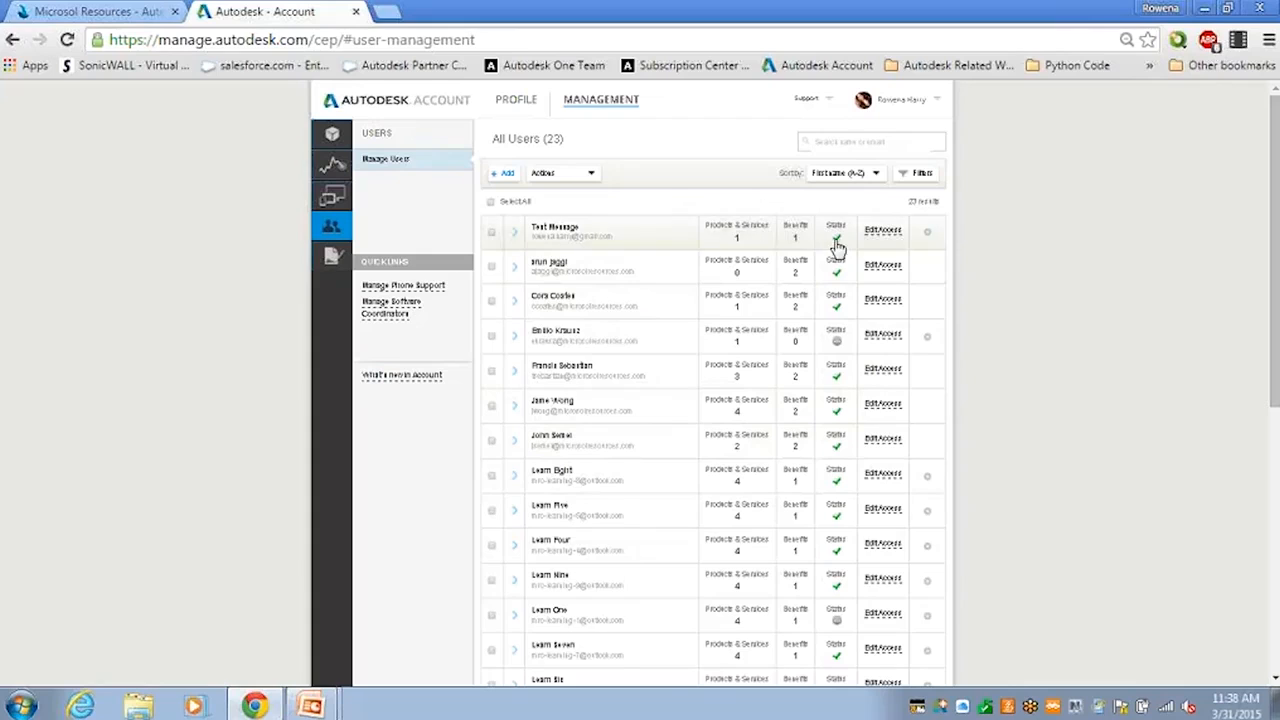
Review the newly added user's access settings and close them without saving changes.
{"action": "mouse_move", "coordinate": [842, 244]}
{"action": "left_click", "coordinate": [878, 235]}
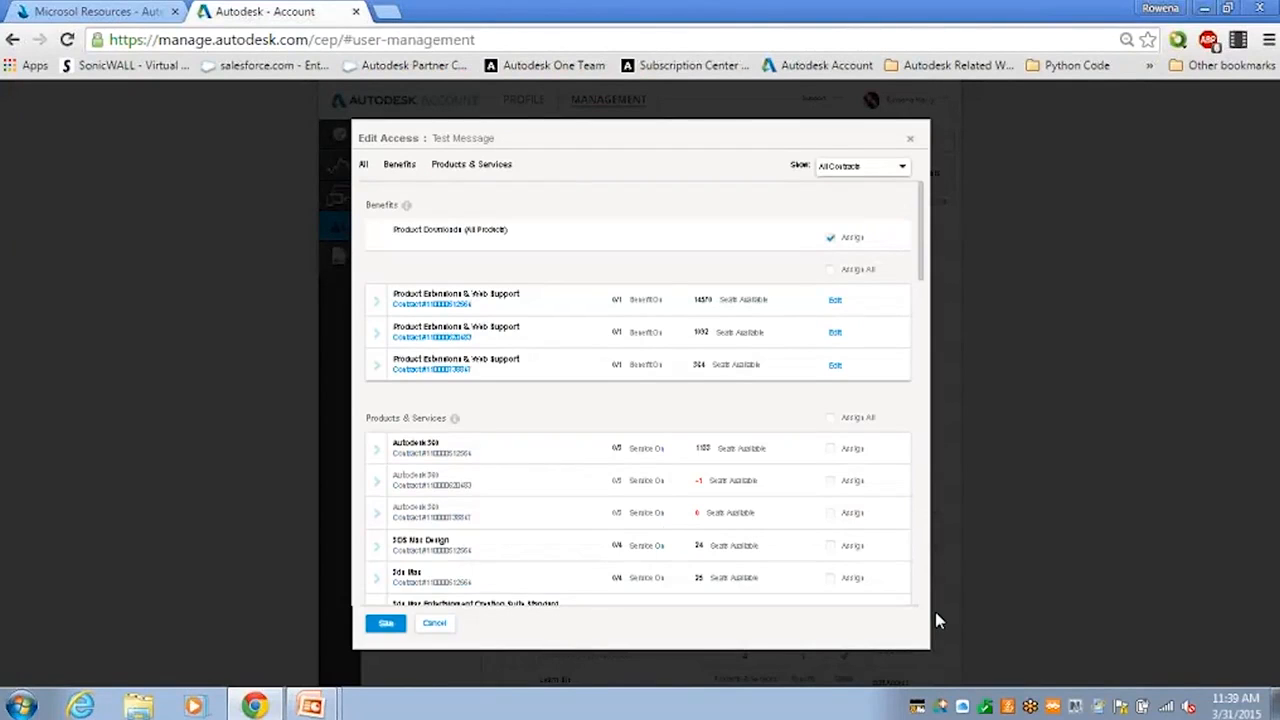
{"action": "left_click", "coordinate": [430, 632]}
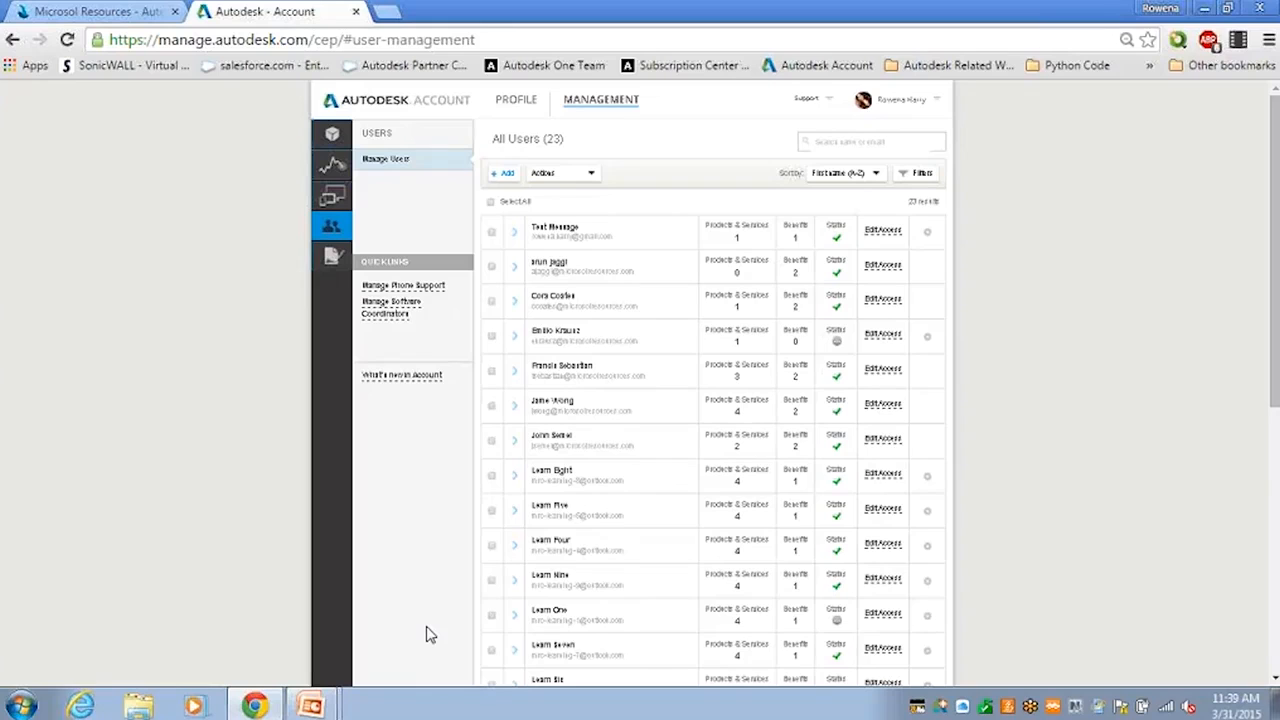
{"action": "left_click", "coordinate": [897, 235]}
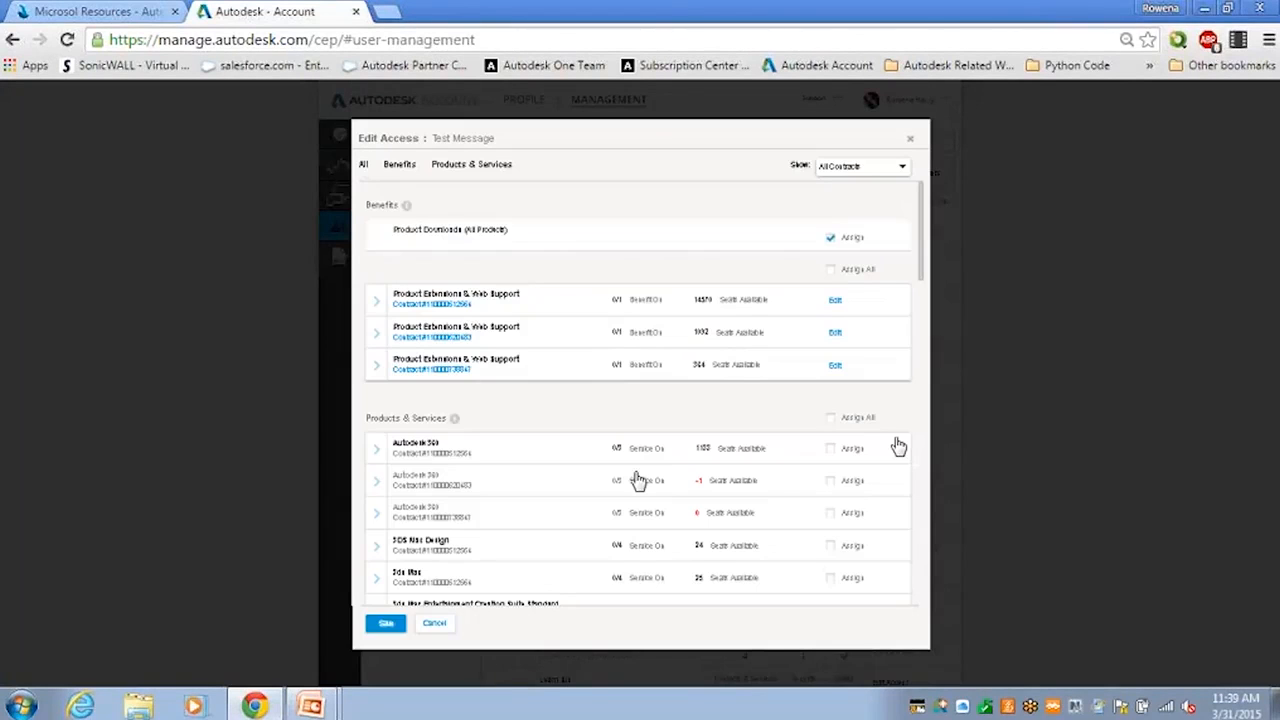
{"action": "left_click", "coordinate": [437, 630]}
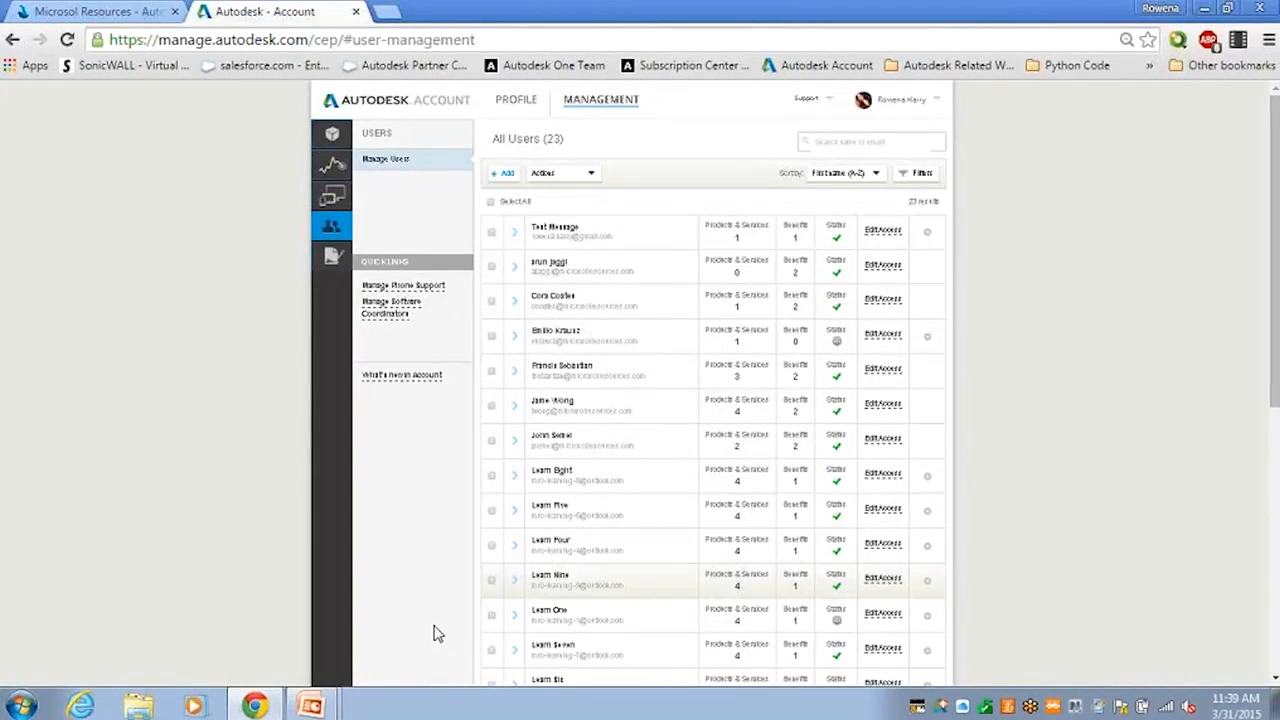
Remove the newly added test user from the user list and confirm the removal.
{"action": "left_click", "coordinate": [928, 238]}
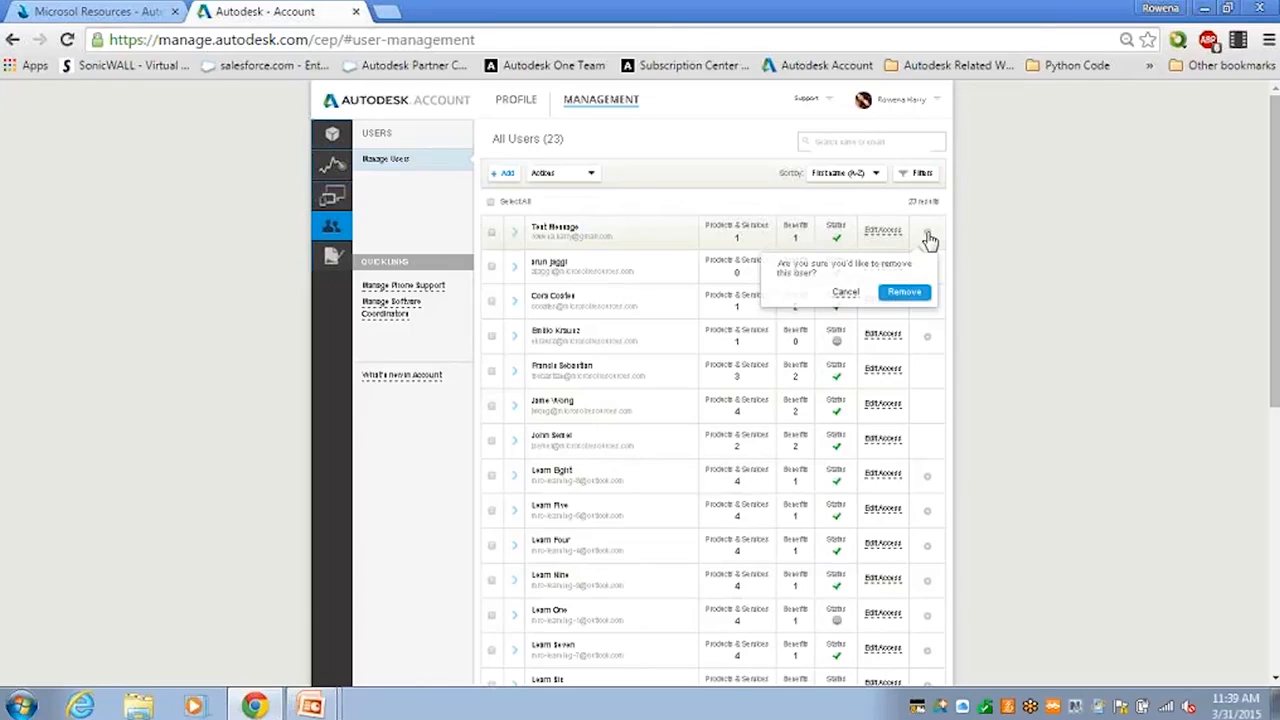
{"action": "left_click", "coordinate": [897, 297]}
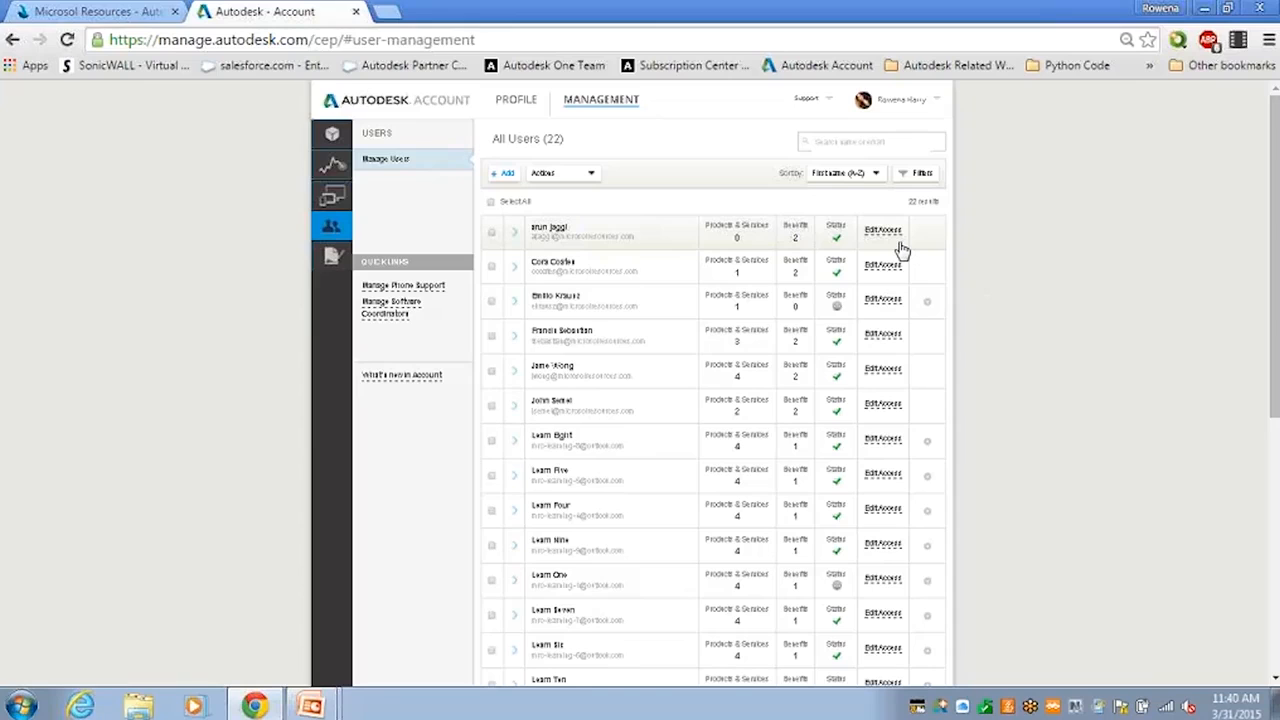
Show the benefits, products and role details of the second user in the list.
{"action": "left_click", "coordinate": [512, 270]}
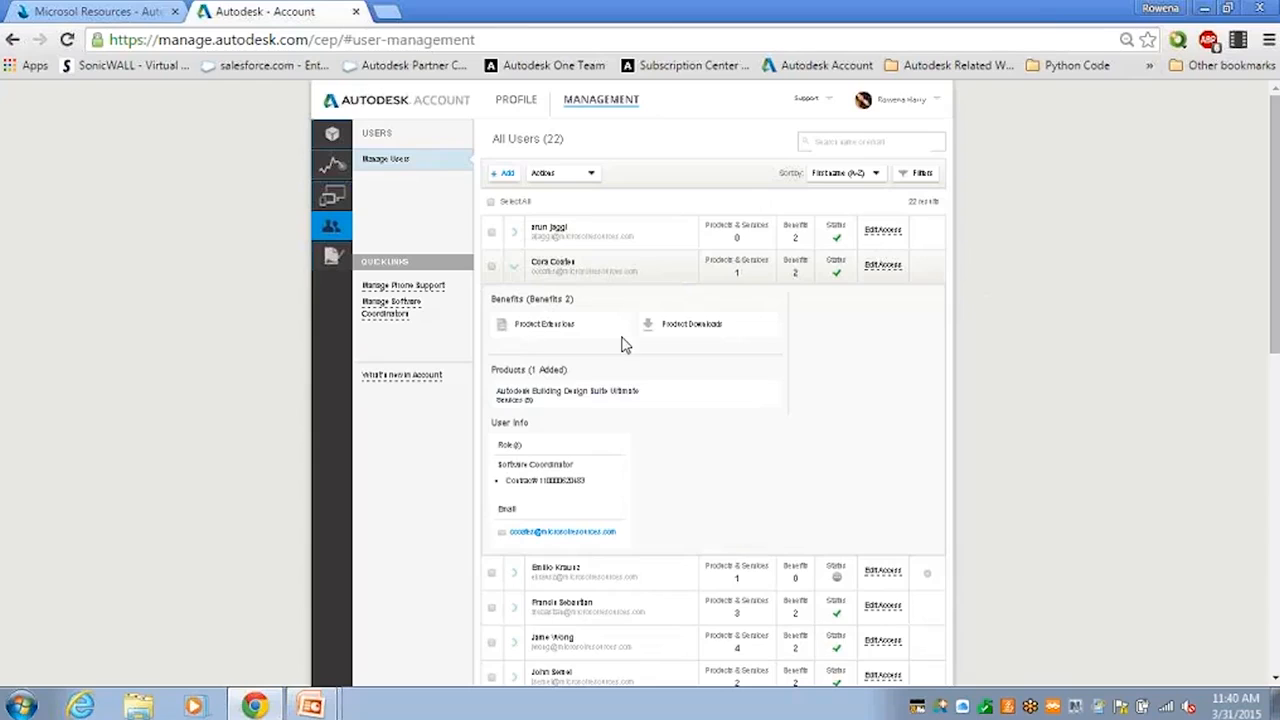
Close the second user's details, inspect the first user's benefits, products and role, and close those details too.
{"action": "mouse_move", "coordinate": [493, 403]}
{"action": "left_click", "coordinate": [515, 275]}
{"action": "left_click", "coordinate": [514, 241]}
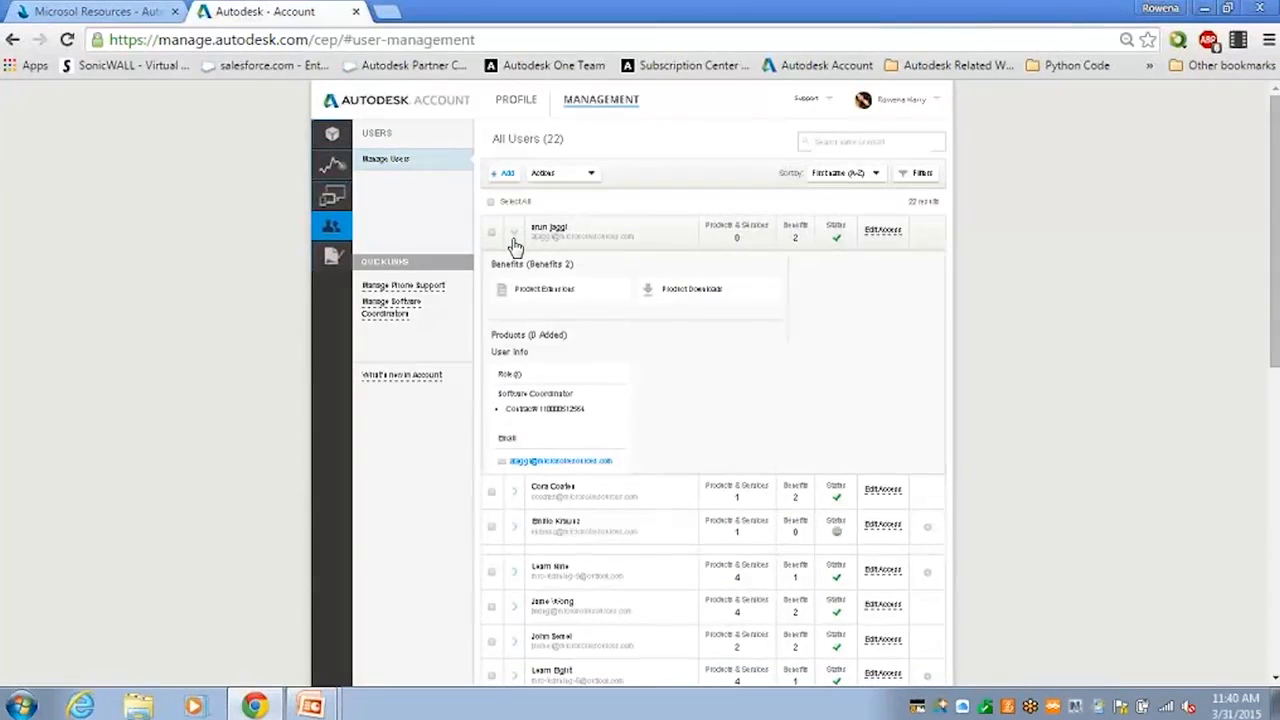
{"action": "left_click", "coordinate": [514, 242]}
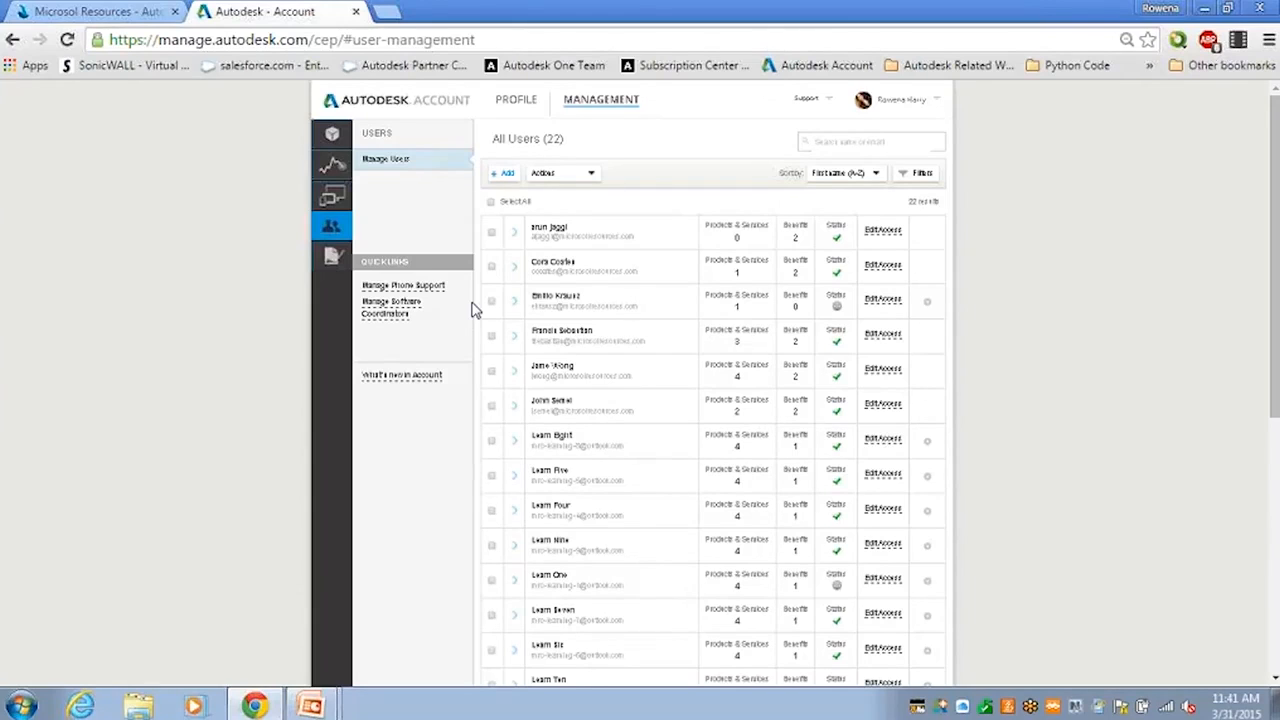
Open the Cloud Services Usage report and switch its view to My Usage.
{"action": "left_click", "coordinate": [337, 172]}
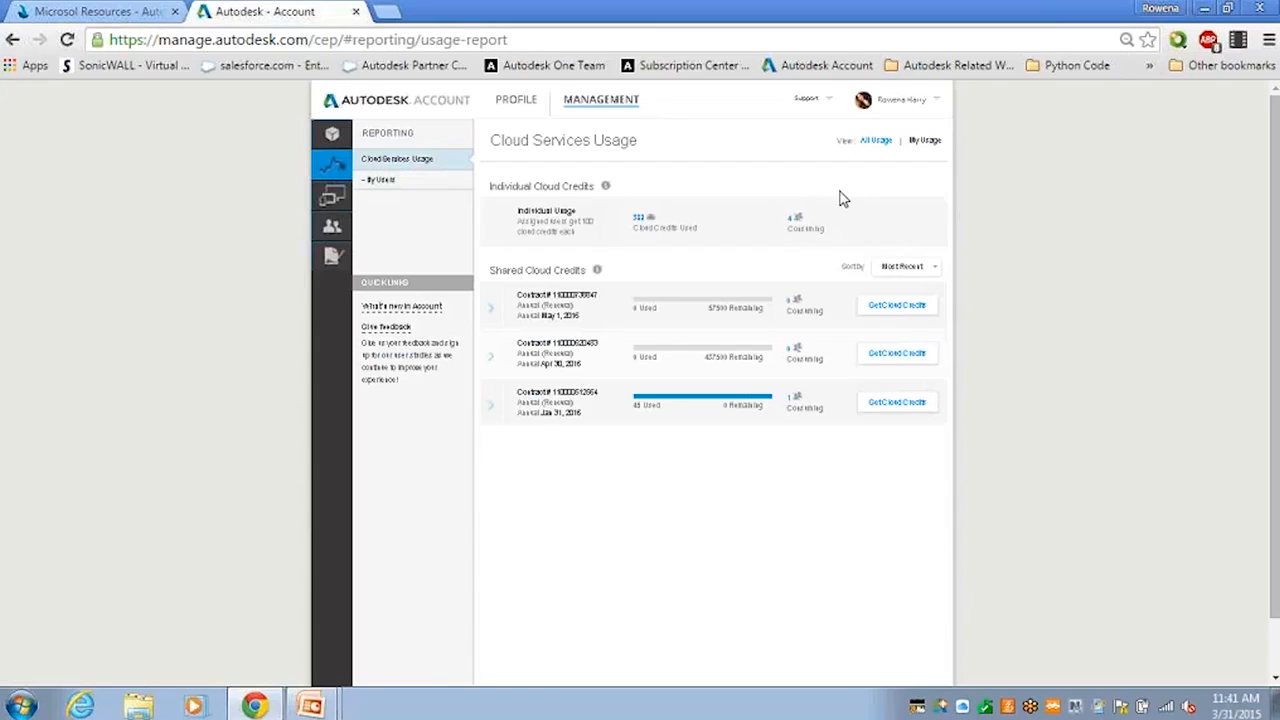
{"action": "left_click", "coordinate": [911, 143]}
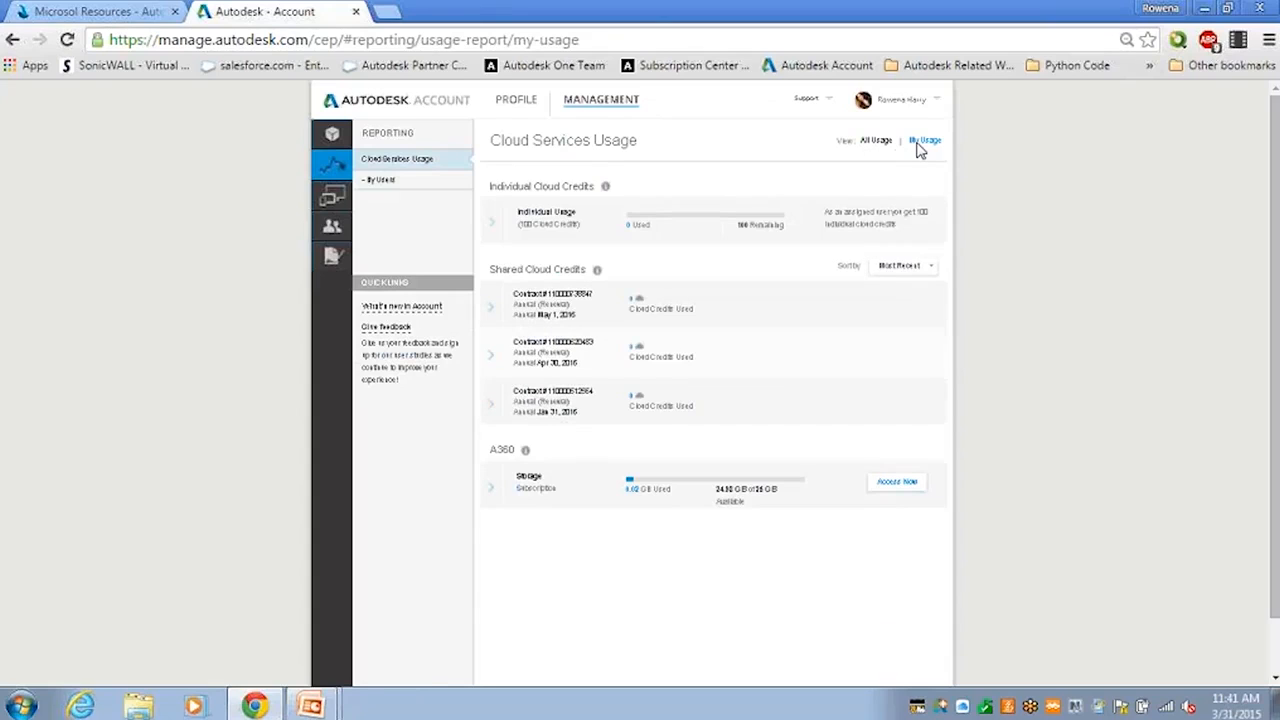
Return to the All Usage report and show the usage by service of the first shared cloud credits contract.
{"action": "left_click", "coordinate": [581, 107]}
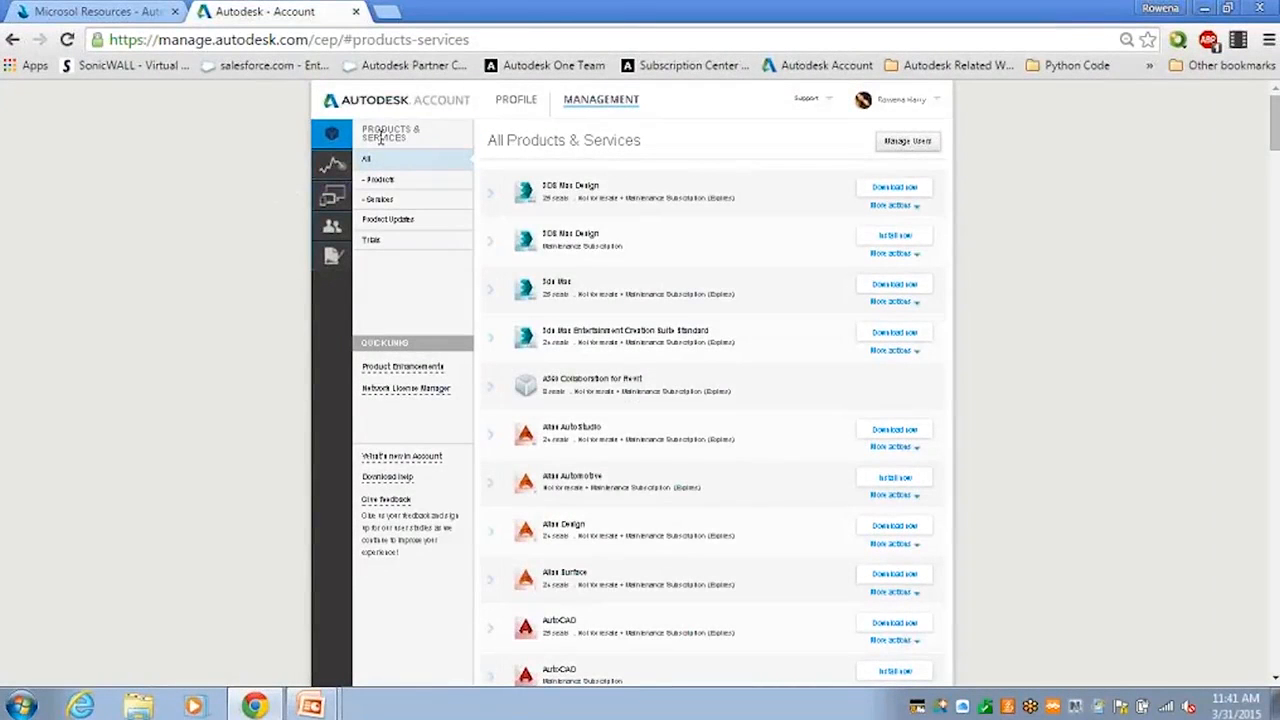
{"action": "left_click", "coordinate": [368, 174]}
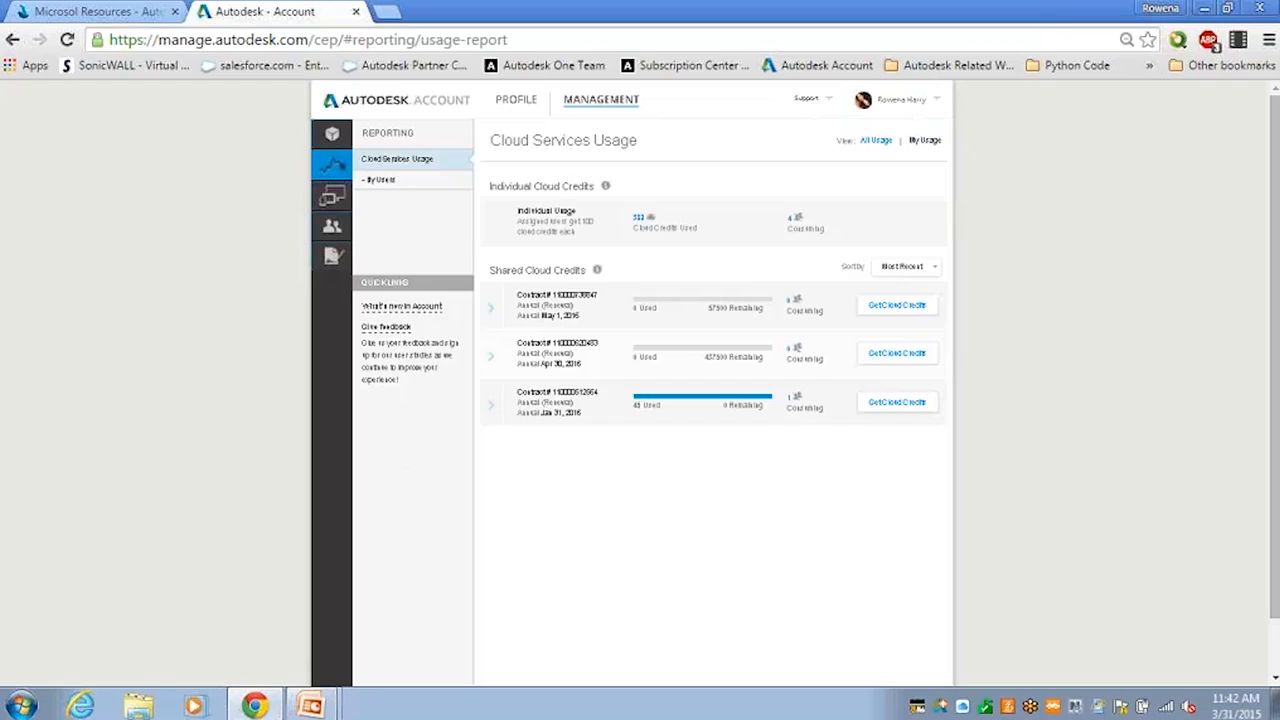
{"action": "left_click", "coordinate": [485, 318]}
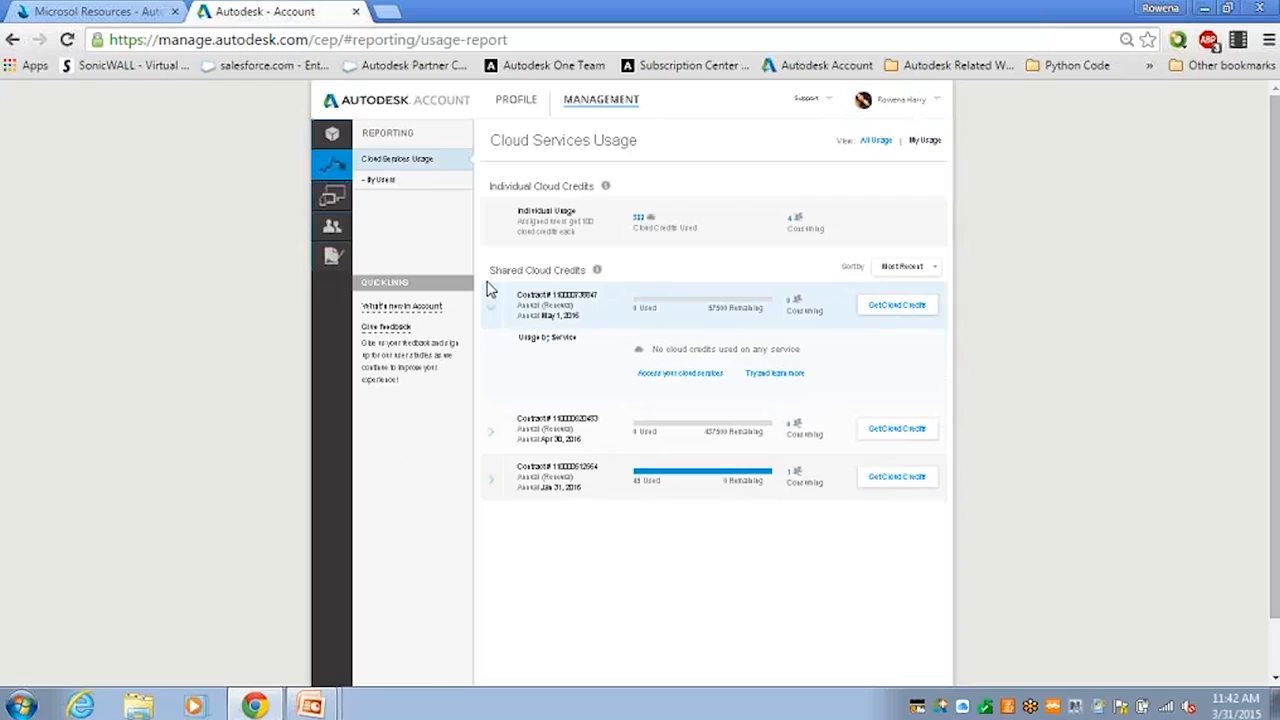
Go from the contract's usage details to its cloud services, limit the list to services, and examine all the entries.
{"action": "left_click", "coordinate": [668, 379]}
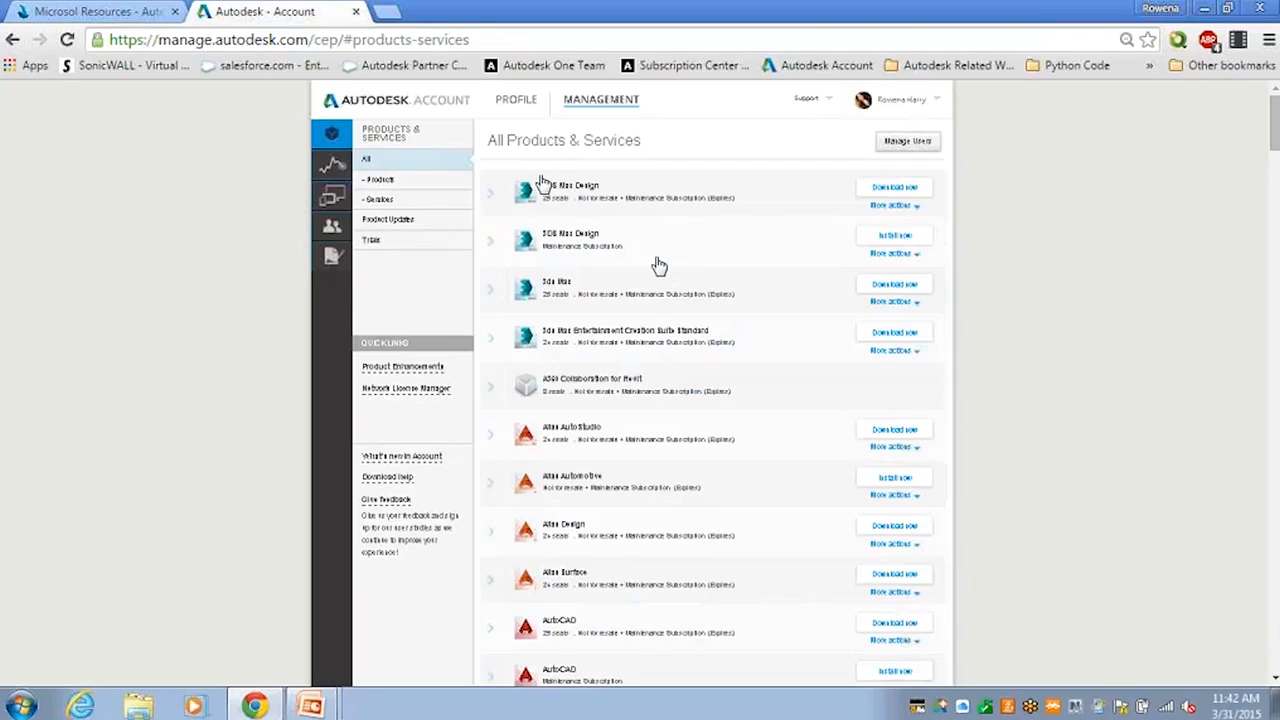
{"action": "left_click", "coordinate": [441, 207]}
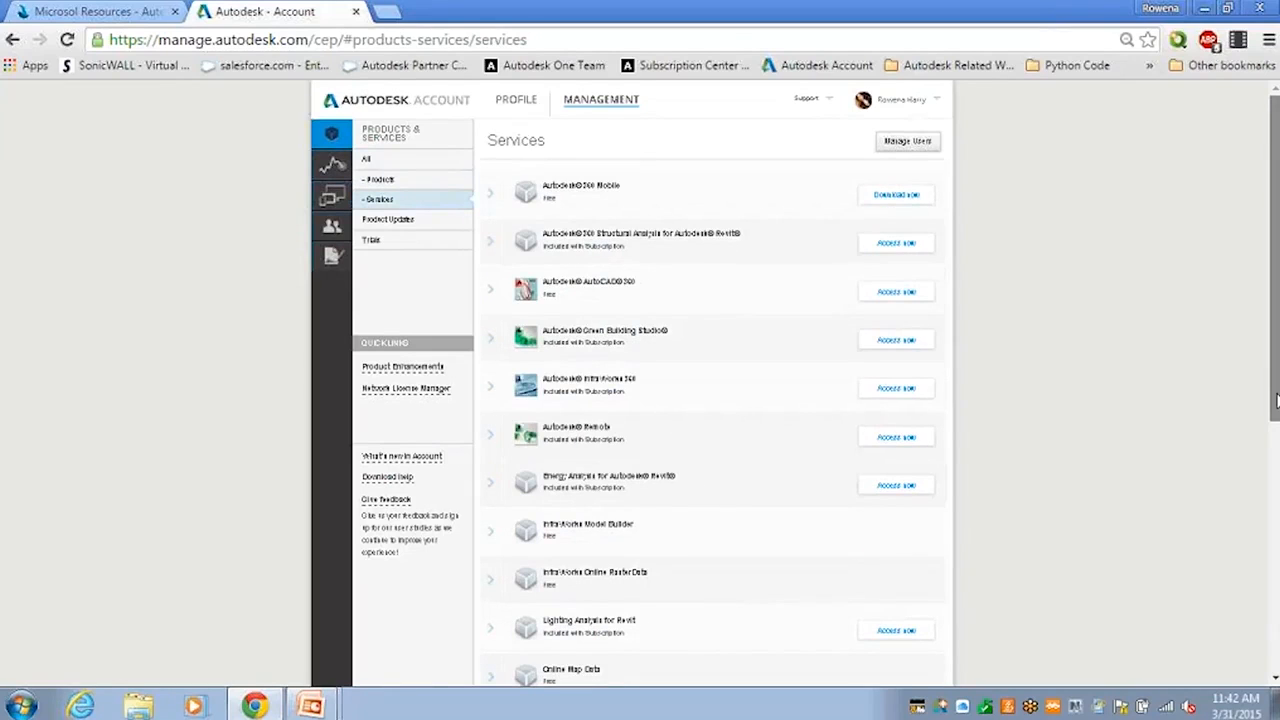
{"action": "left_click_drag", "start_coordinate": [1276, 400], "coordinate": [1276, 450]}
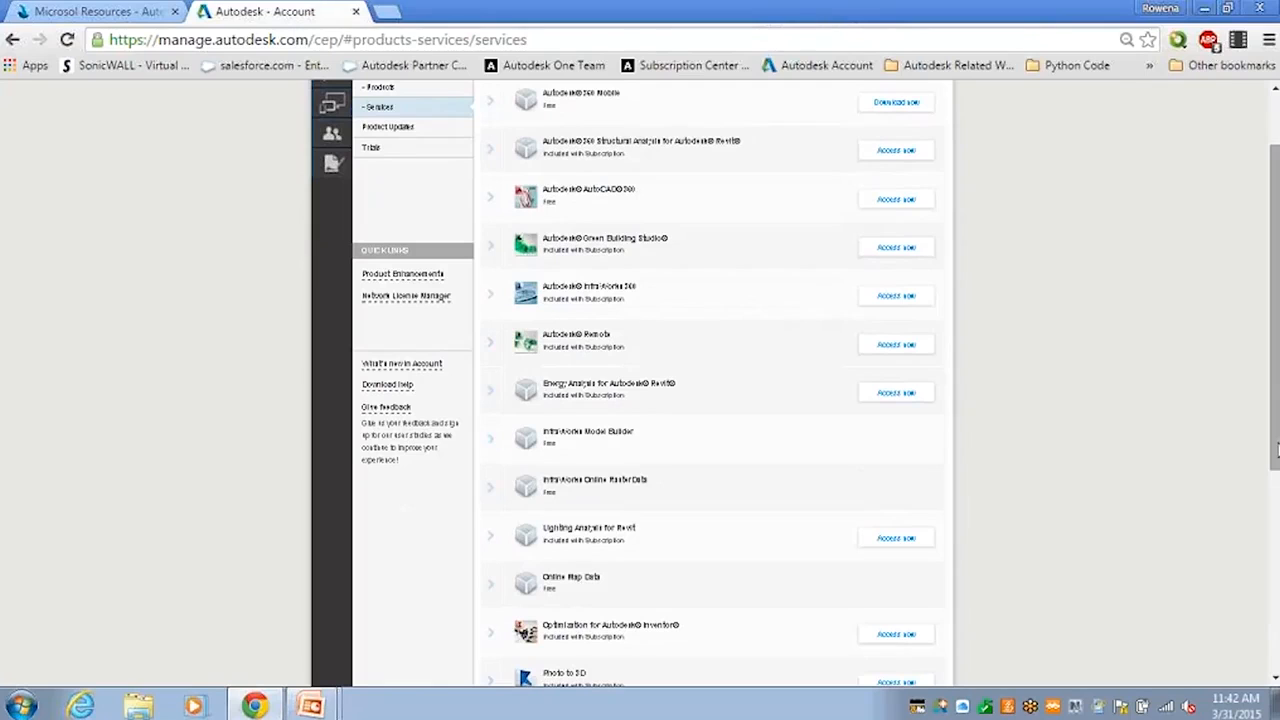
{"action": "right_click", "coordinate": [1250, 303]}
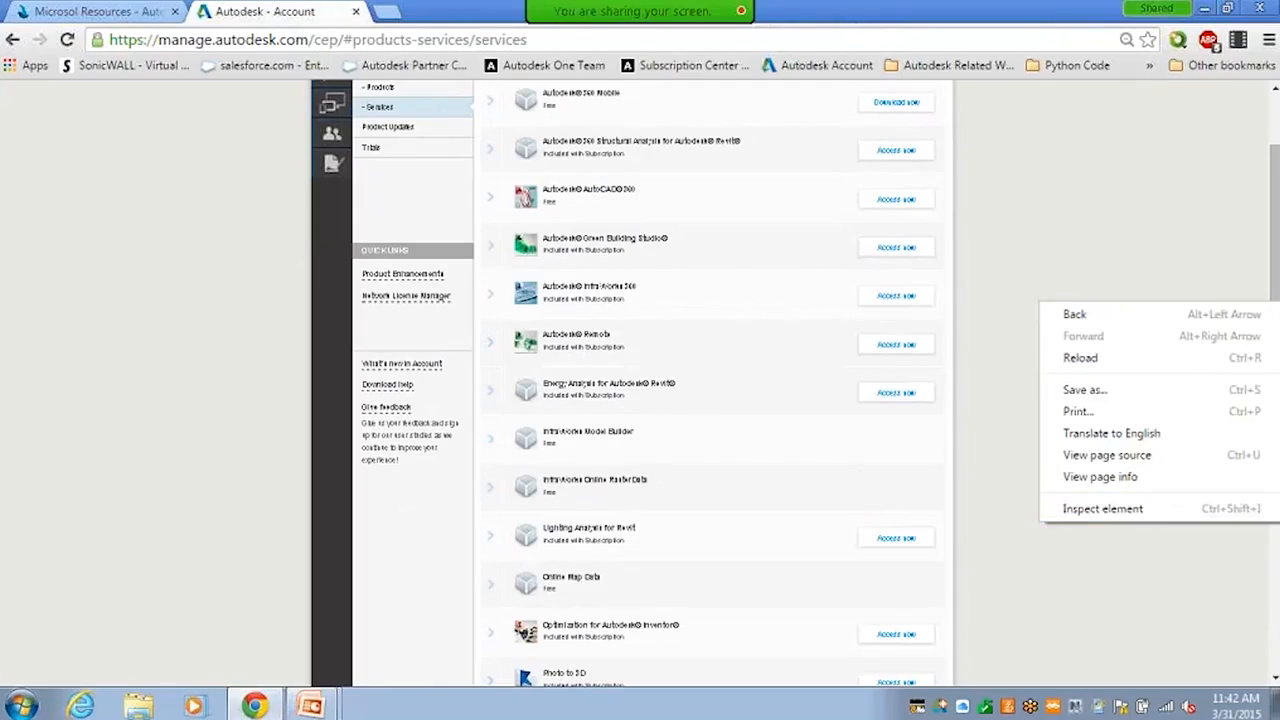
{"action": "left_click", "coordinate": [1277, 614]}
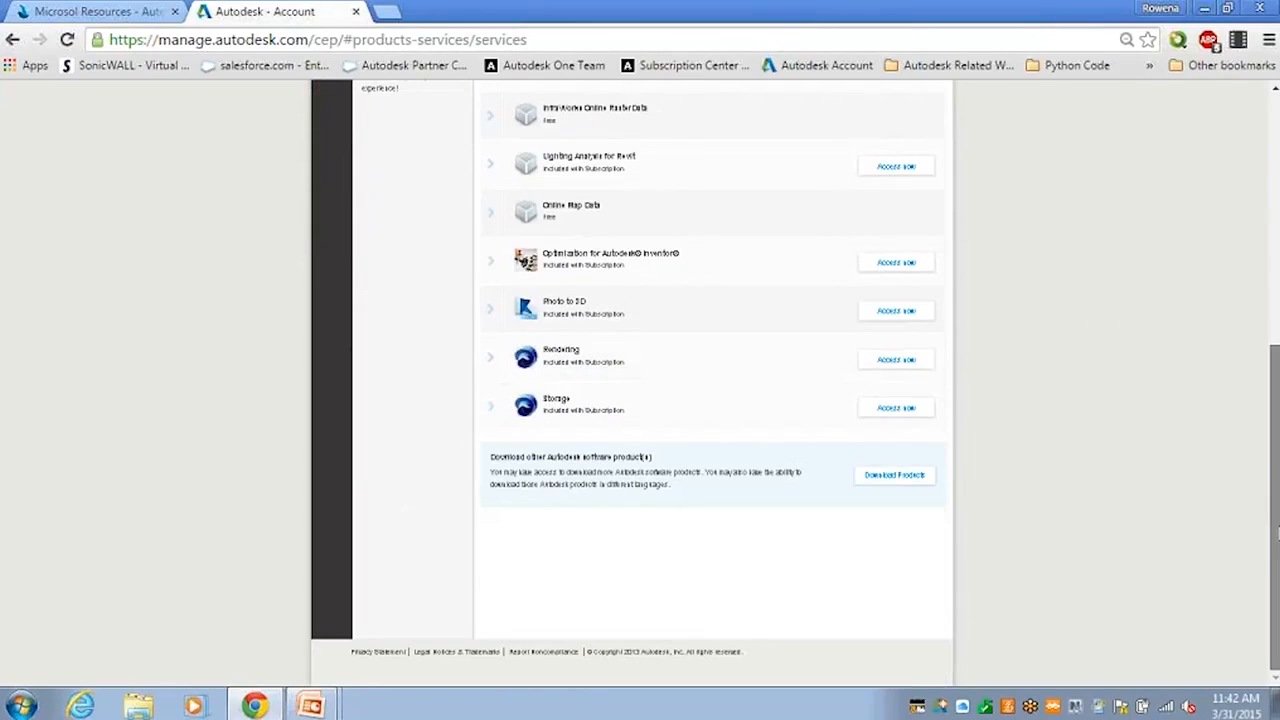
{"action": "scroll", "coordinate": [1277, 447], "scroll_direction": "up", "scroll_amount": 2}
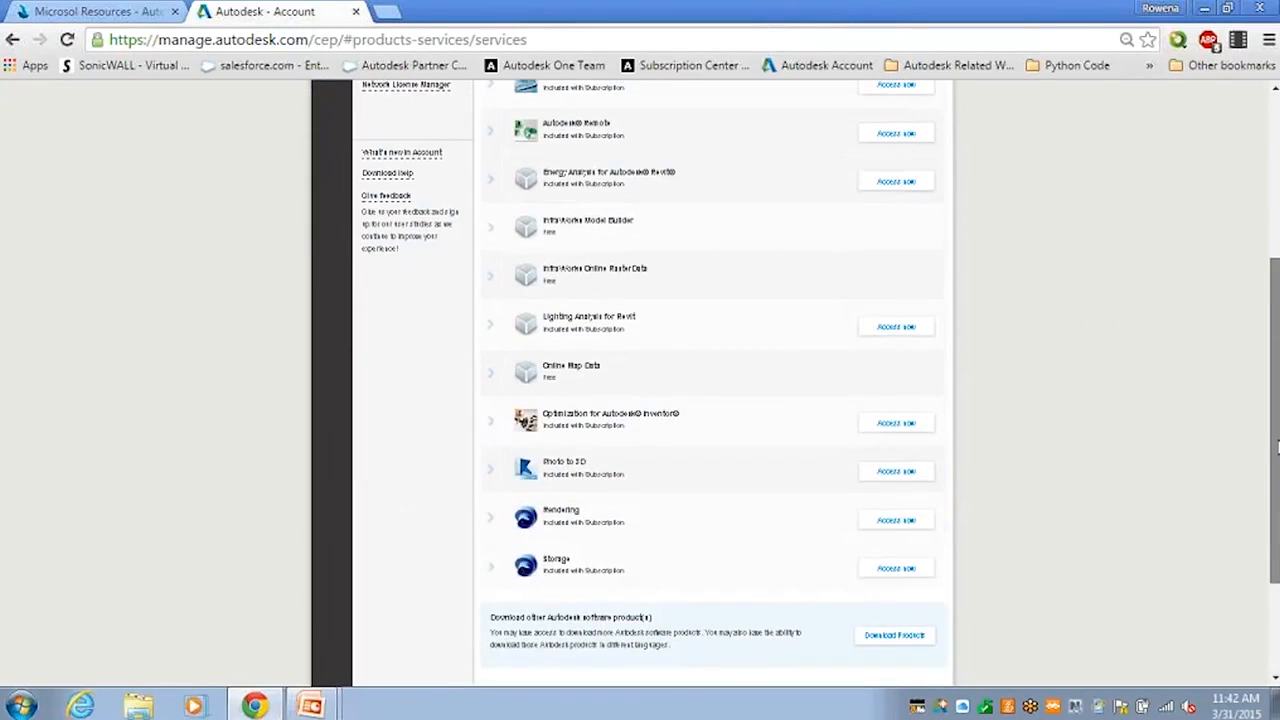
{"action": "left_click_drag", "start_coordinate": [1277, 447], "coordinate": [1277, 342]}
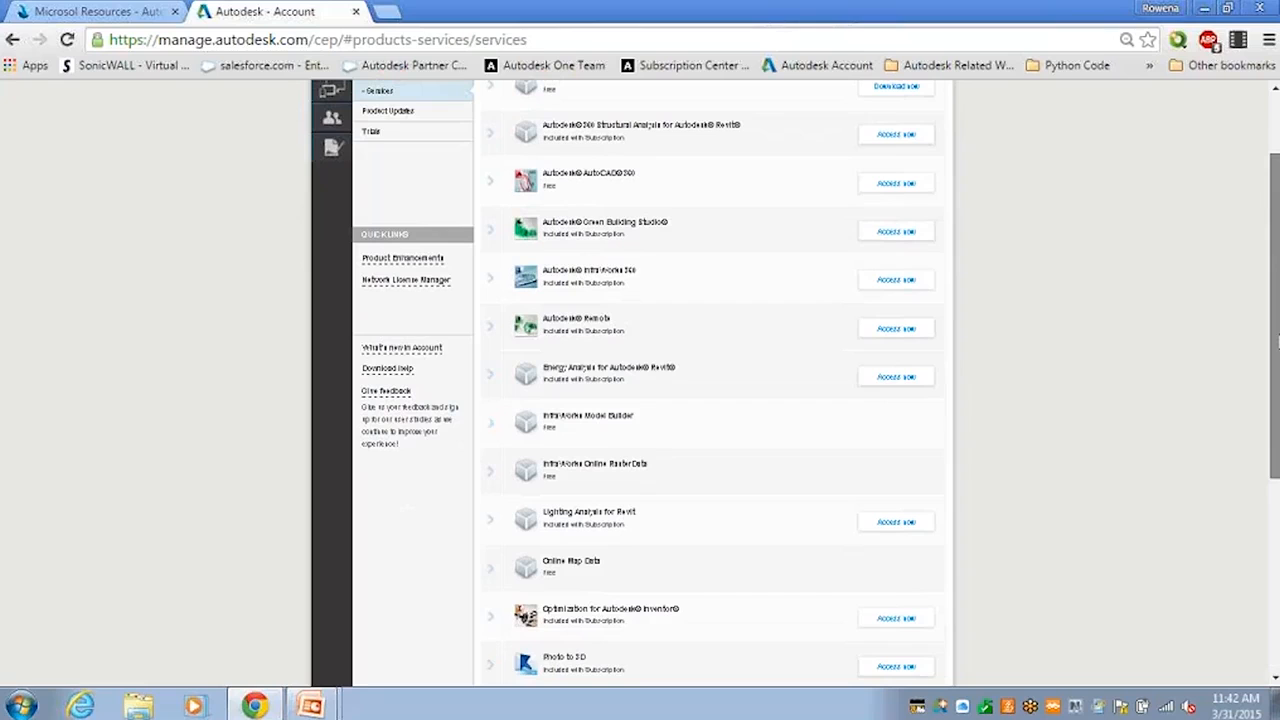
{"action": "left_click_drag", "start_coordinate": [1277, 340], "coordinate": [1277, 292]}
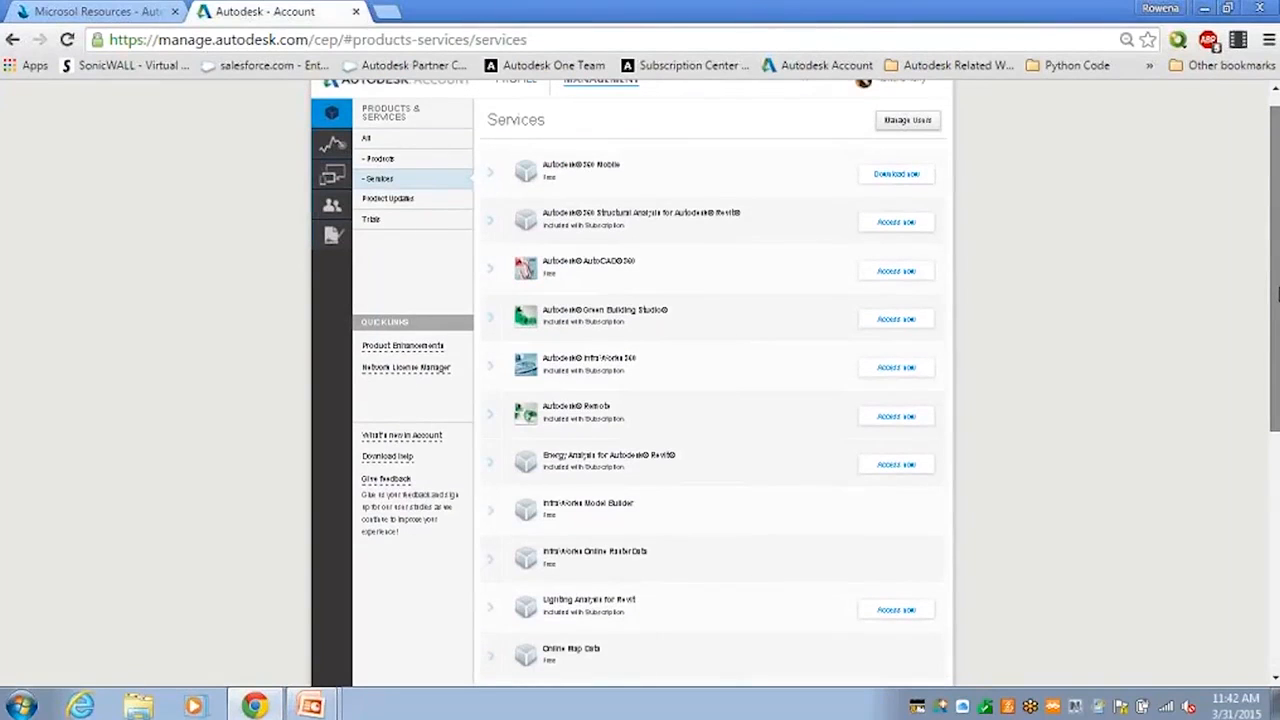
{"action": "left_click_drag", "start_coordinate": [1277, 292], "coordinate": [1277, 445]}
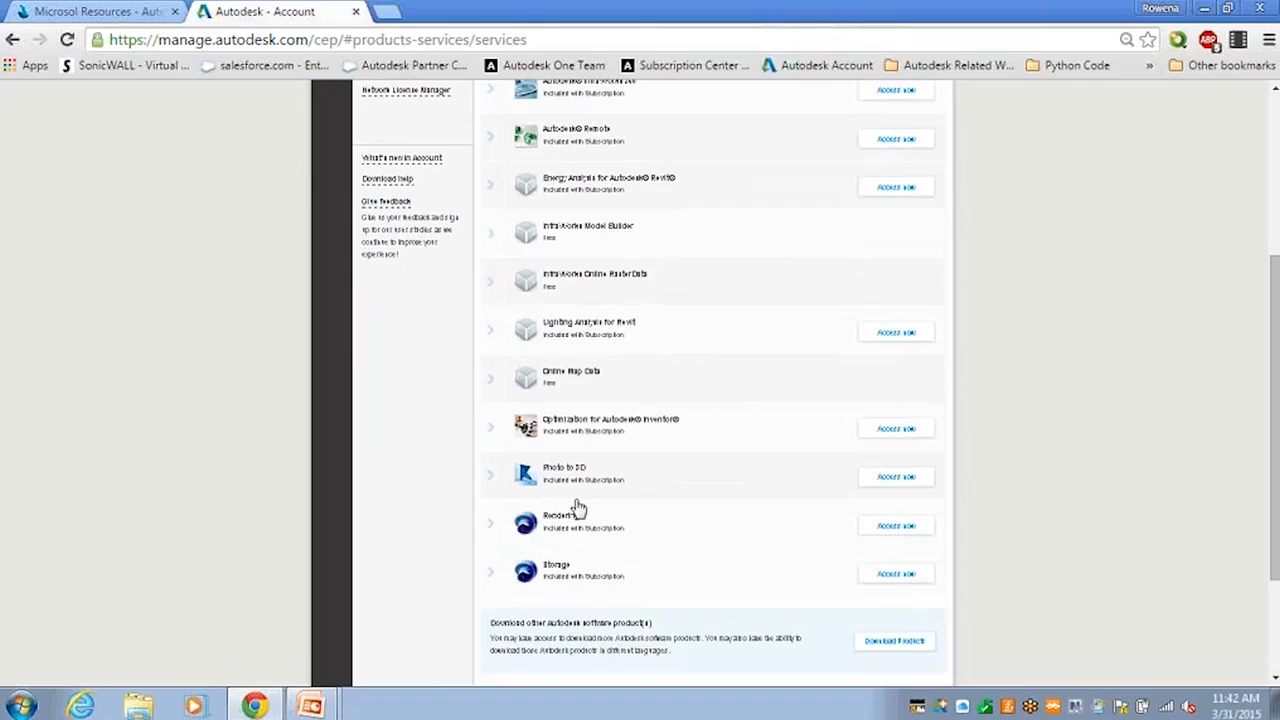
Access the Rendering service and view its My Renderings page.
{"action": "left_click", "coordinate": [876, 535]}
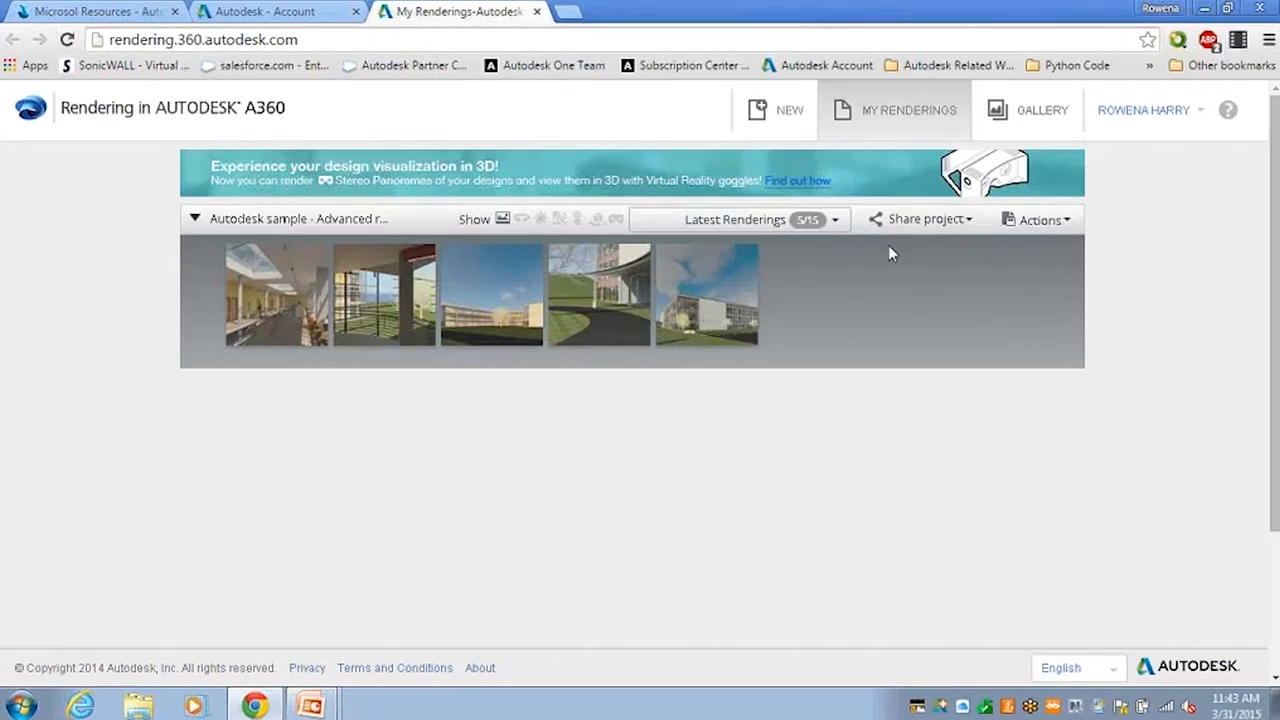
{"action": "key", "text": "alt+Tab"}
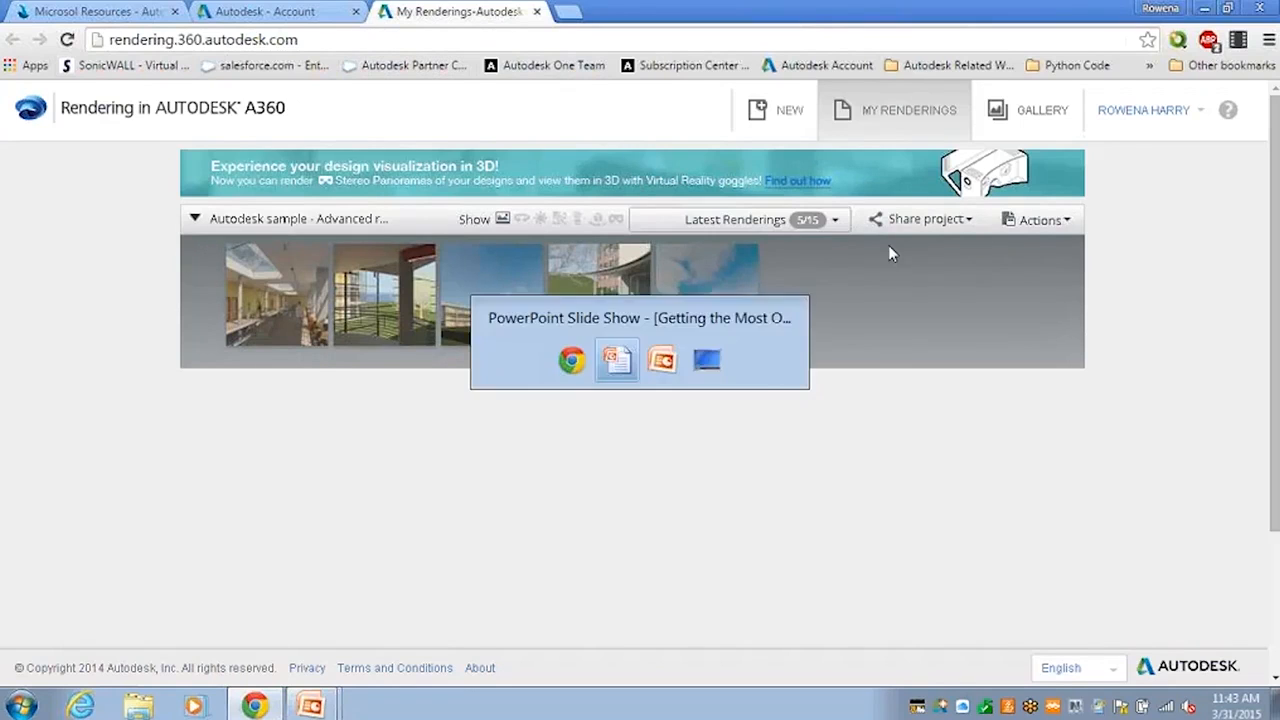
{"action": "key", "text": "alt+Tab"}
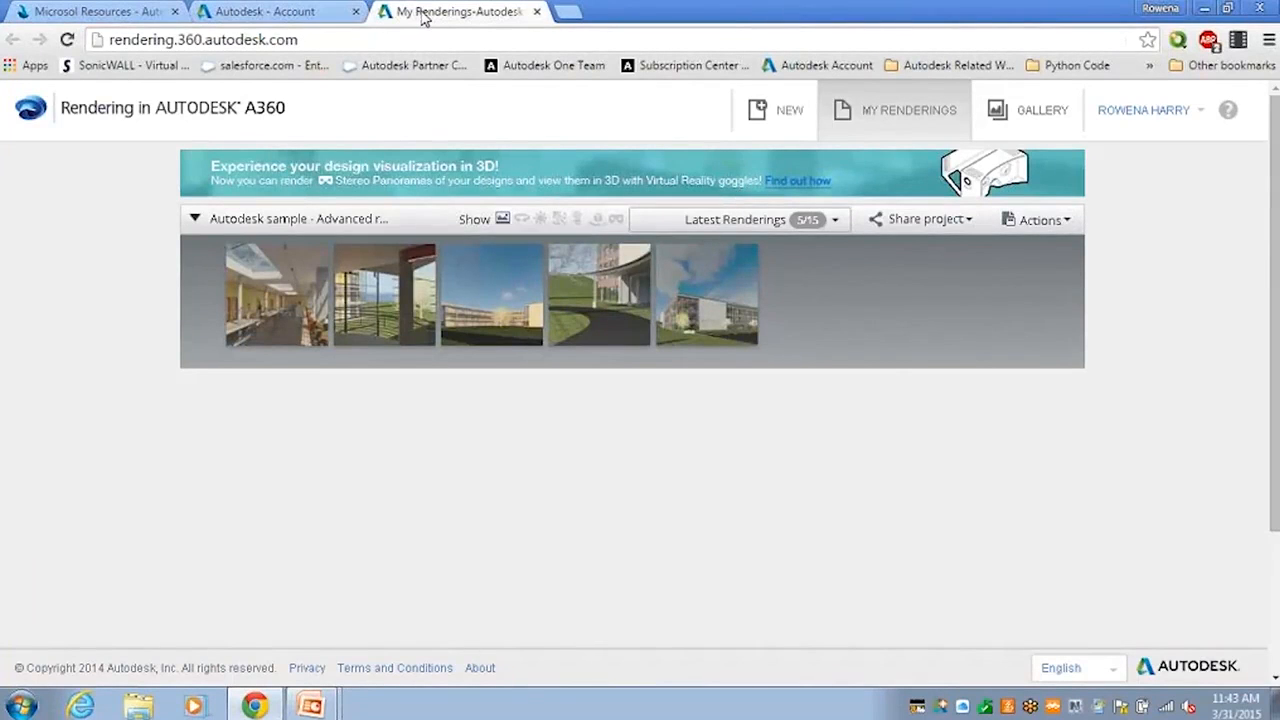
Return to the Autodesk Account page, open the Contracts report, and inspect the products covered by the listed contracts.
{"action": "left_click", "coordinate": [290, 13]}
{"action": "scroll", "coordinate": [1276, 152], "scroll_direction": "up", "scroll_amount": 3}
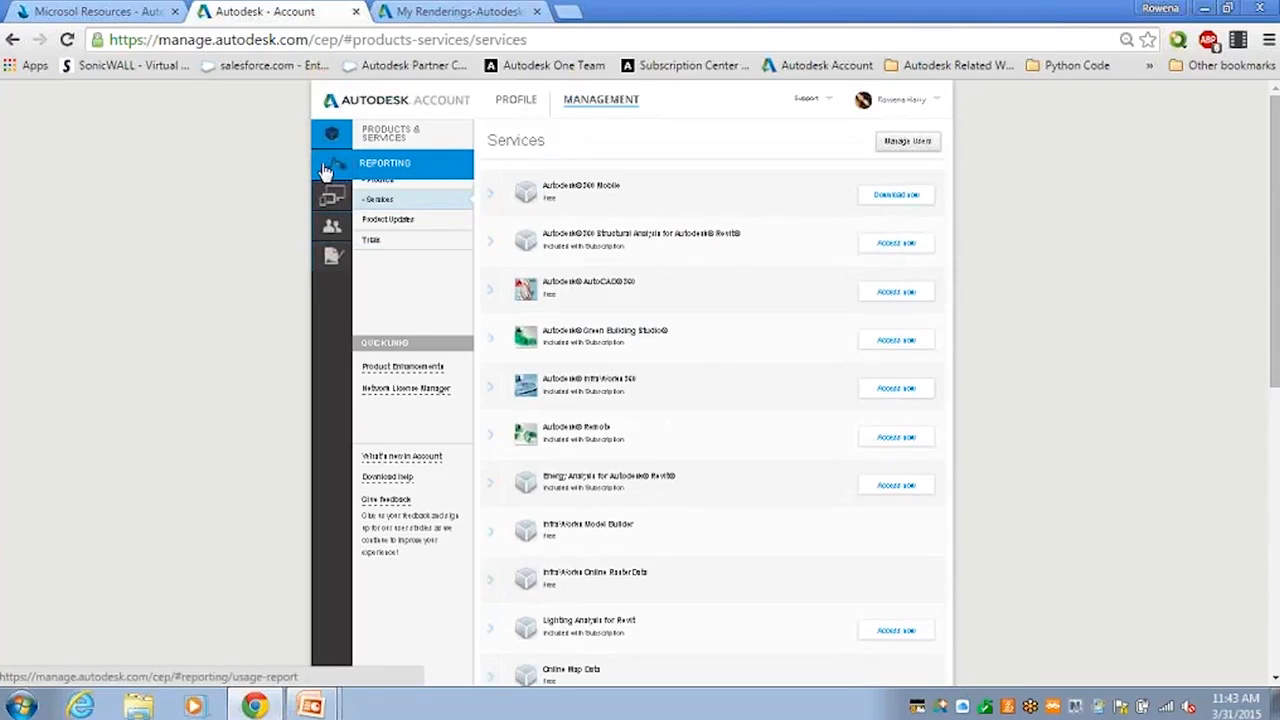
{"action": "left_click", "coordinate": [329, 264]}
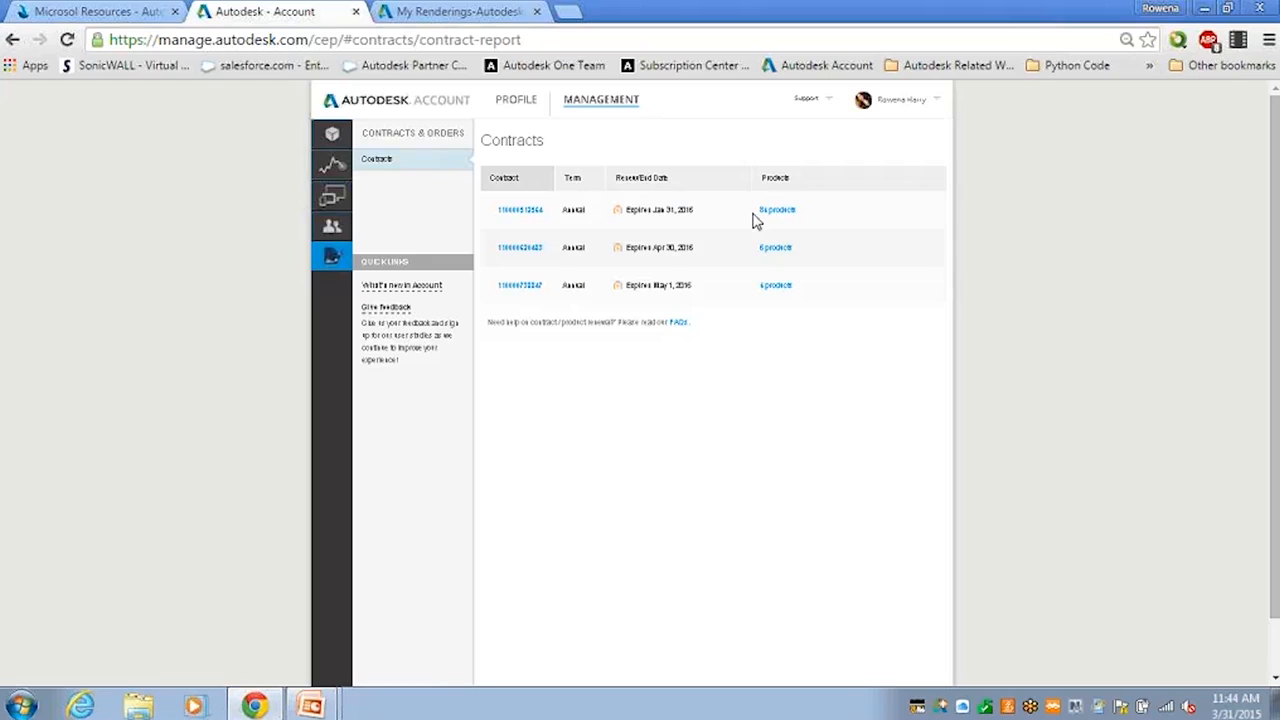
{"action": "mouse_move", "coordinate": [772, 218]}
{"action": "mouse_move", "coordinate": [781, 292]}
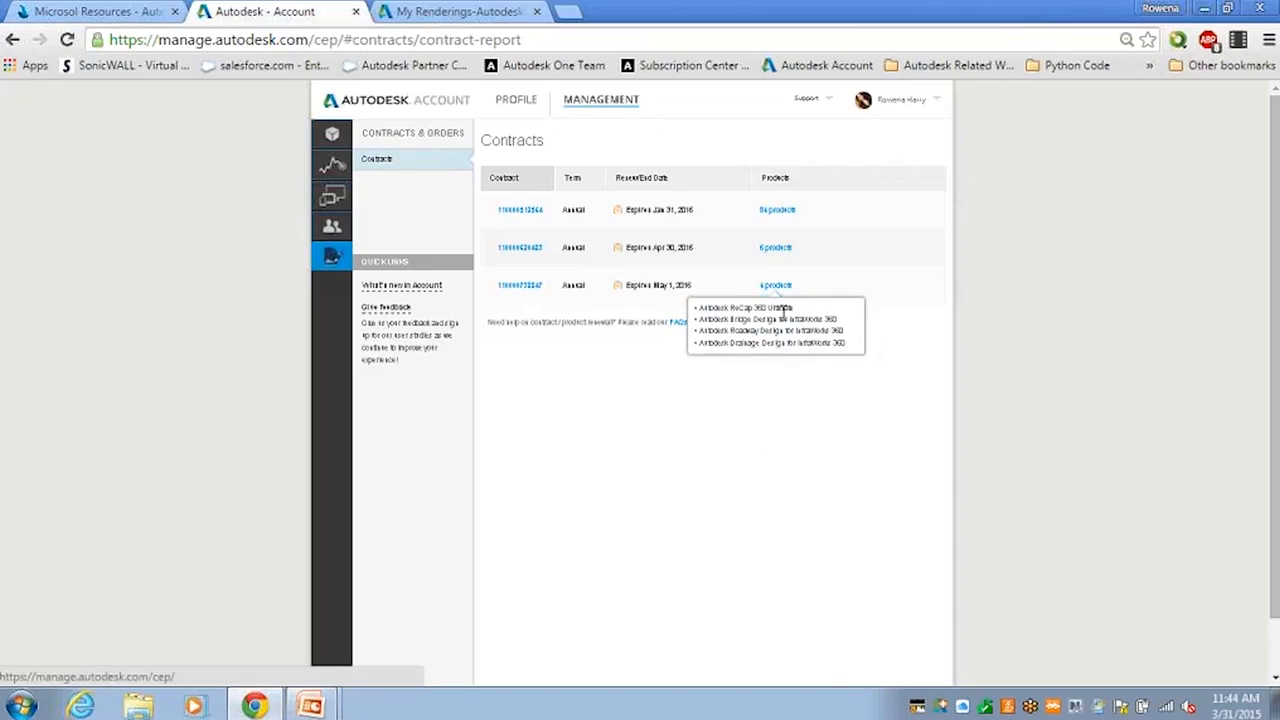
{"action": "mouse_move", "coordinate": [775, 257]}
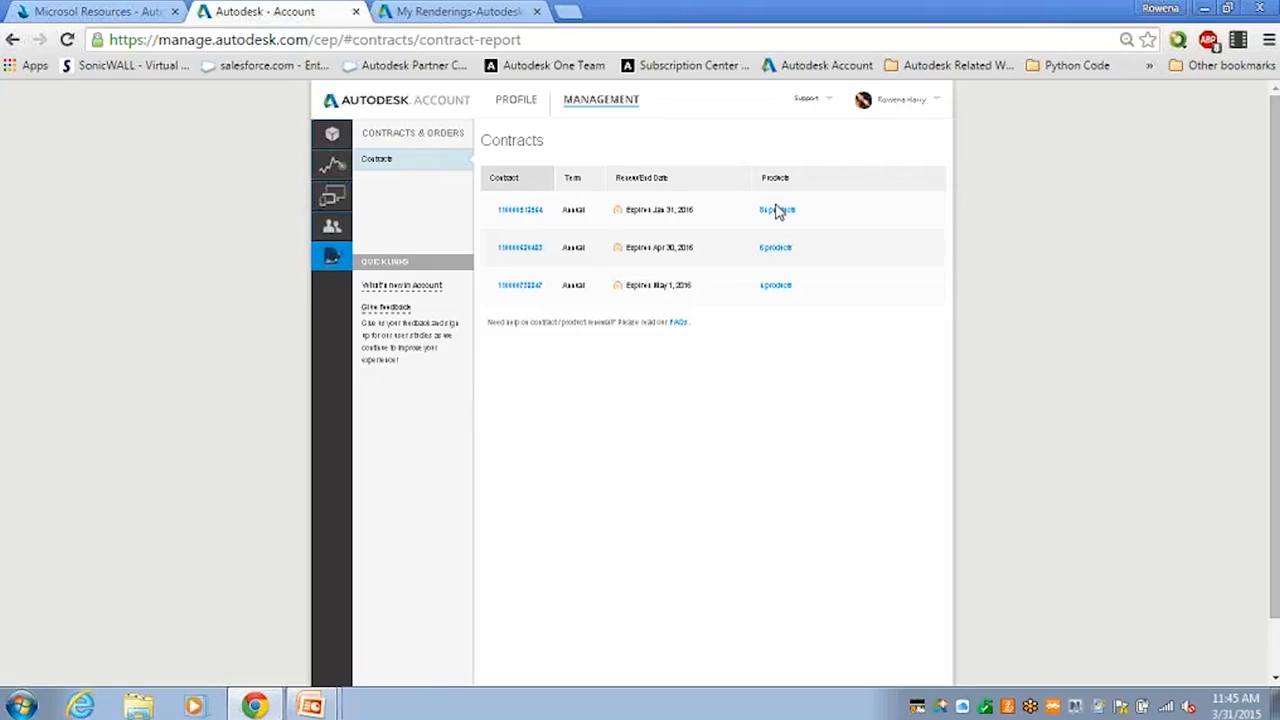
Switch to the PowerPoint slide show and advance to the slide on how to view contract details.
{"action": "mouse_move", "coordinate": [779, 217]}
{"action": "key", "text": "alt+Tab"}
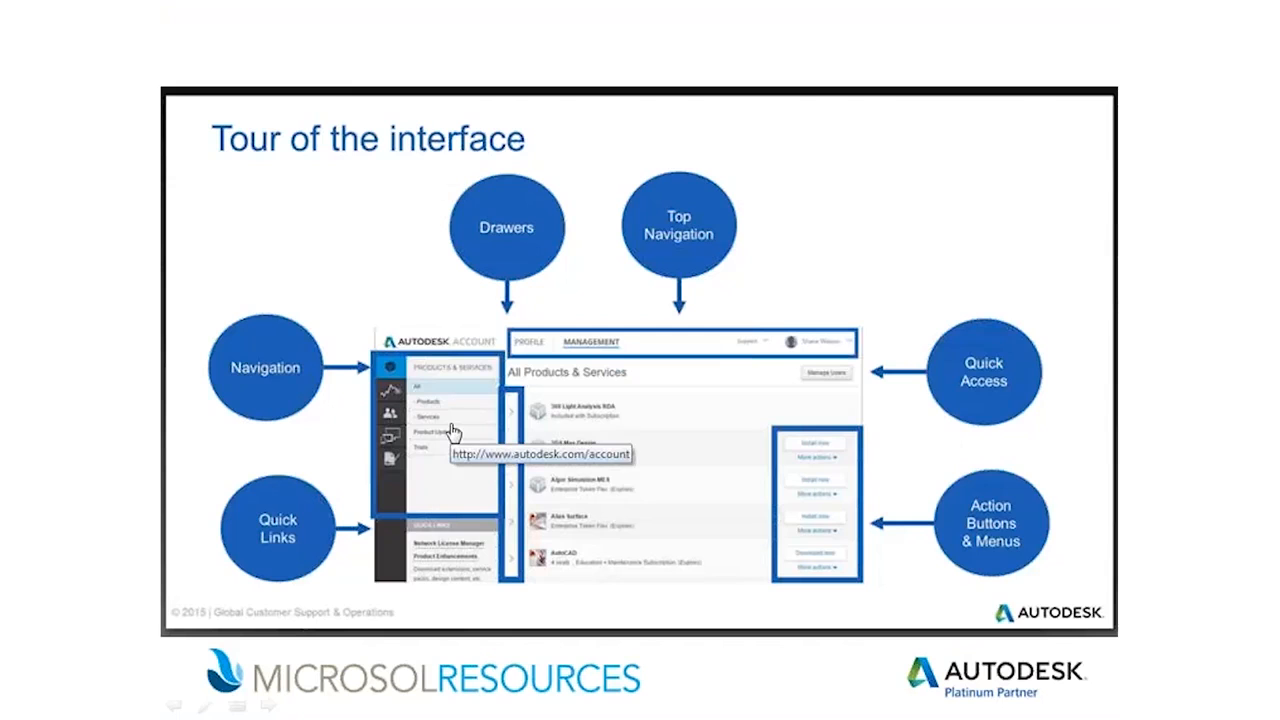
{"action": "left_click", "coordinate": [452, 430]}
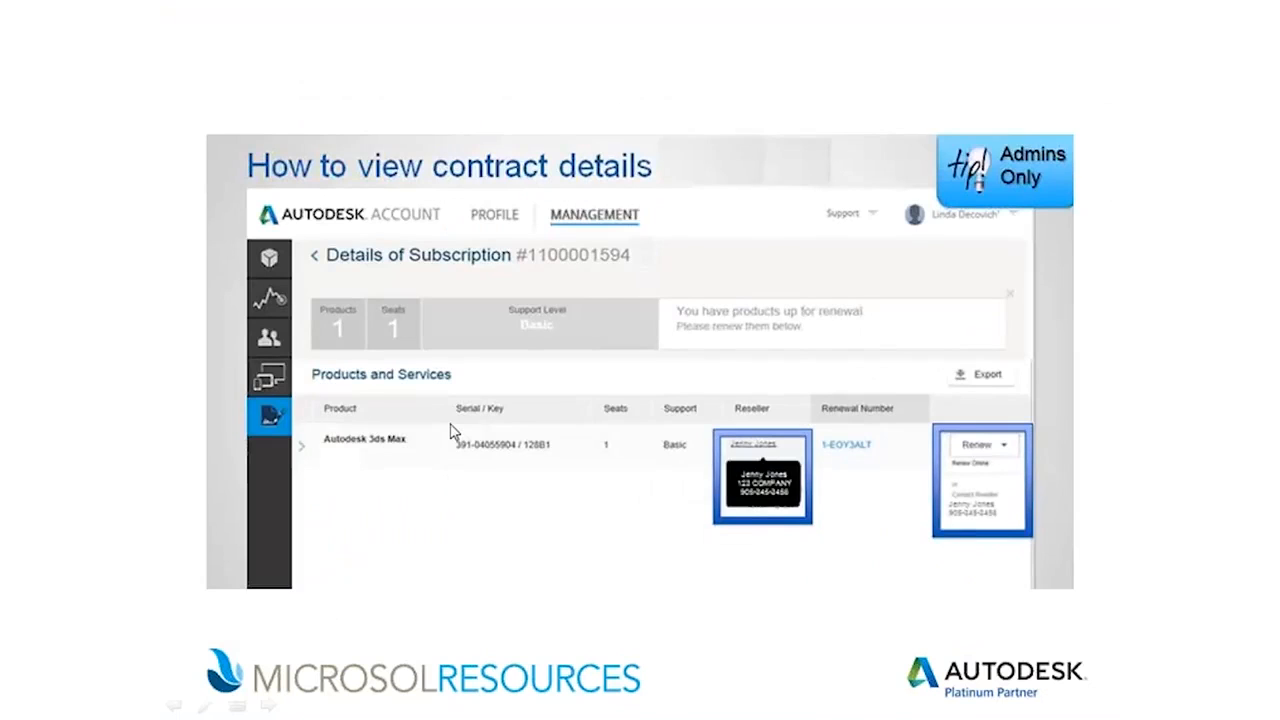